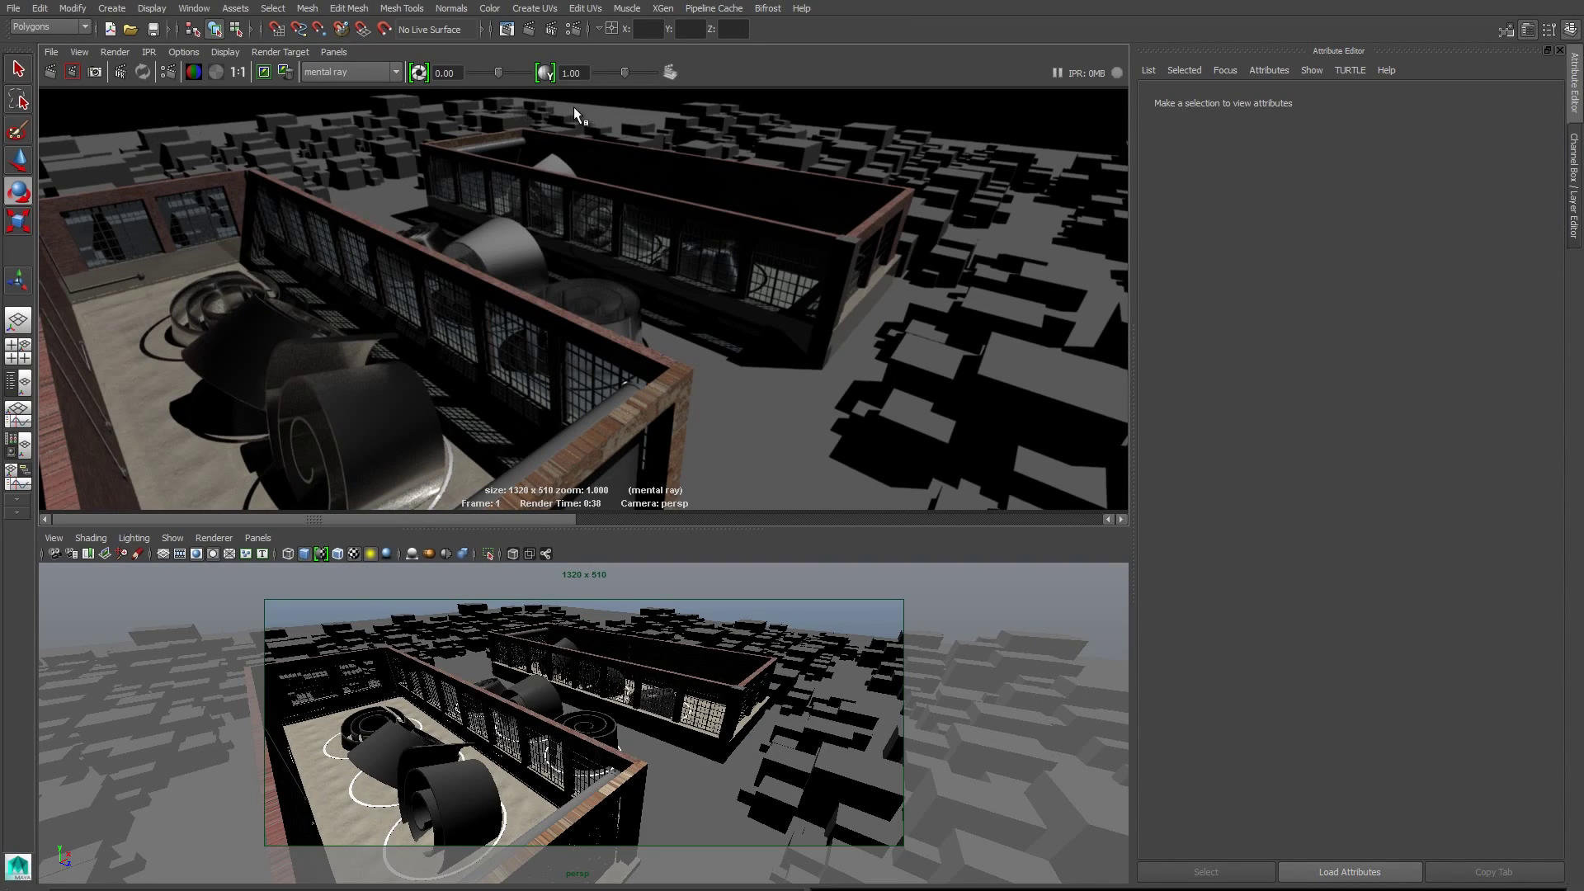
Create a Physical Sun and Sky environment in the mental ray indirect lighting settings
click(579, 35)
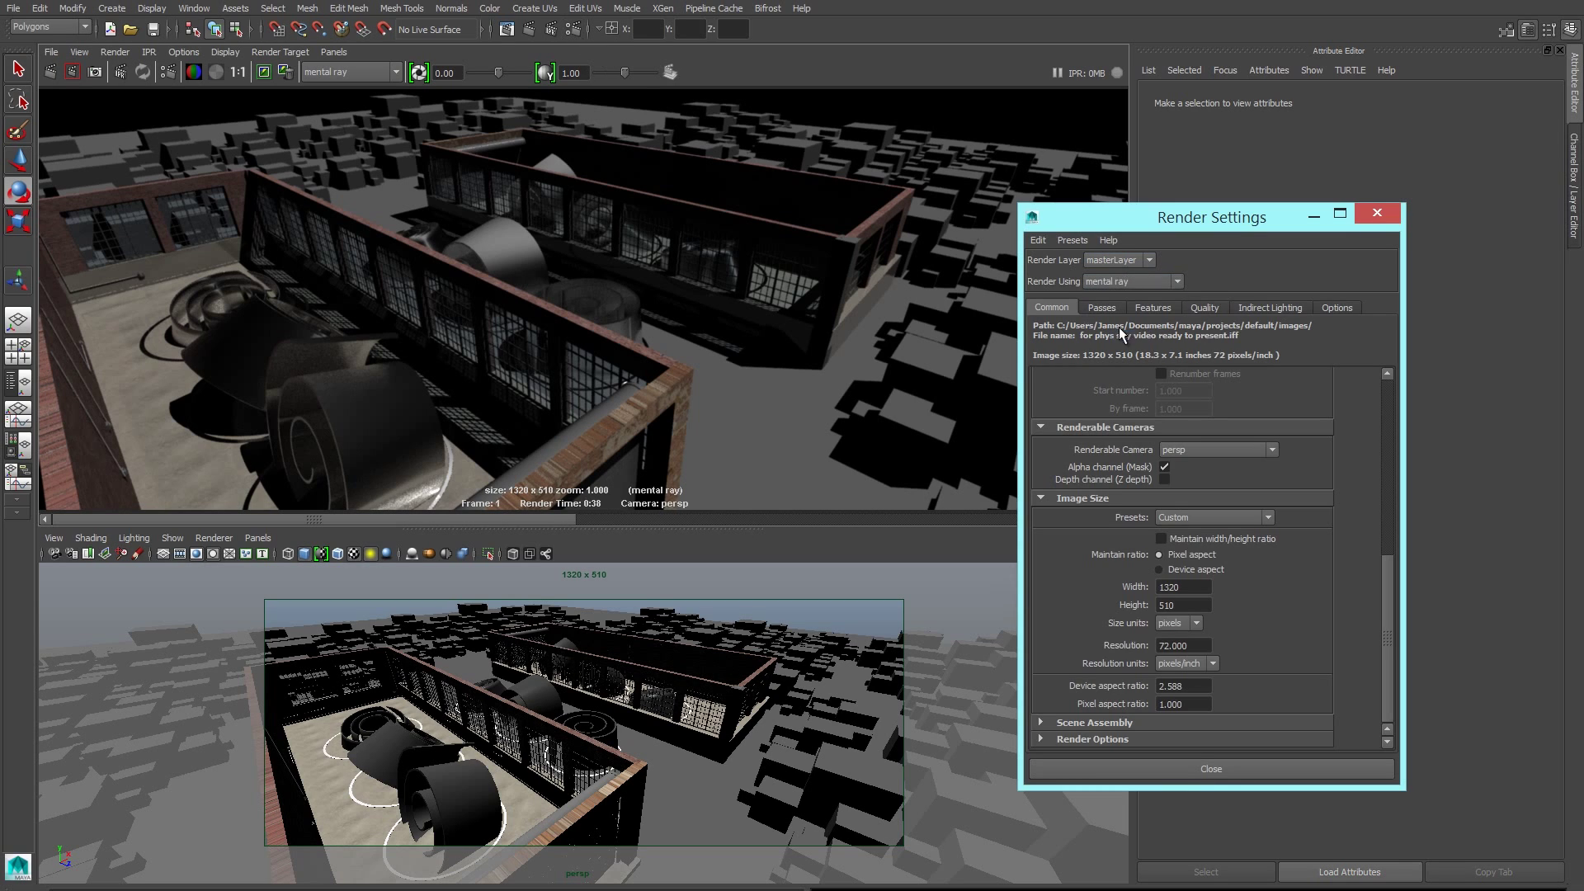
click(1292, 311)
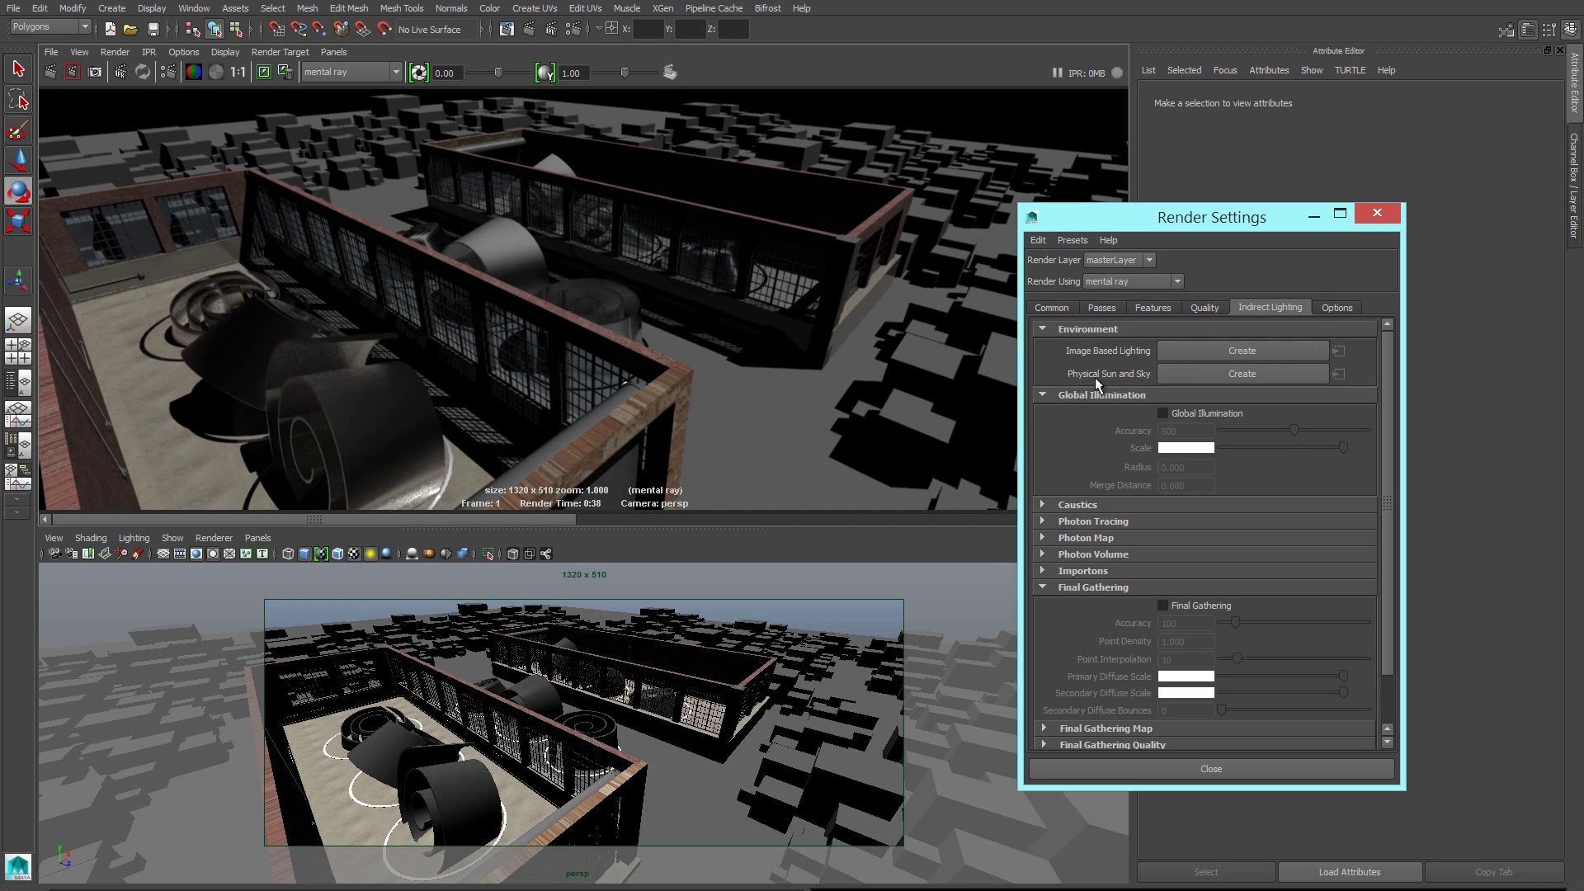
click(1236, 371)
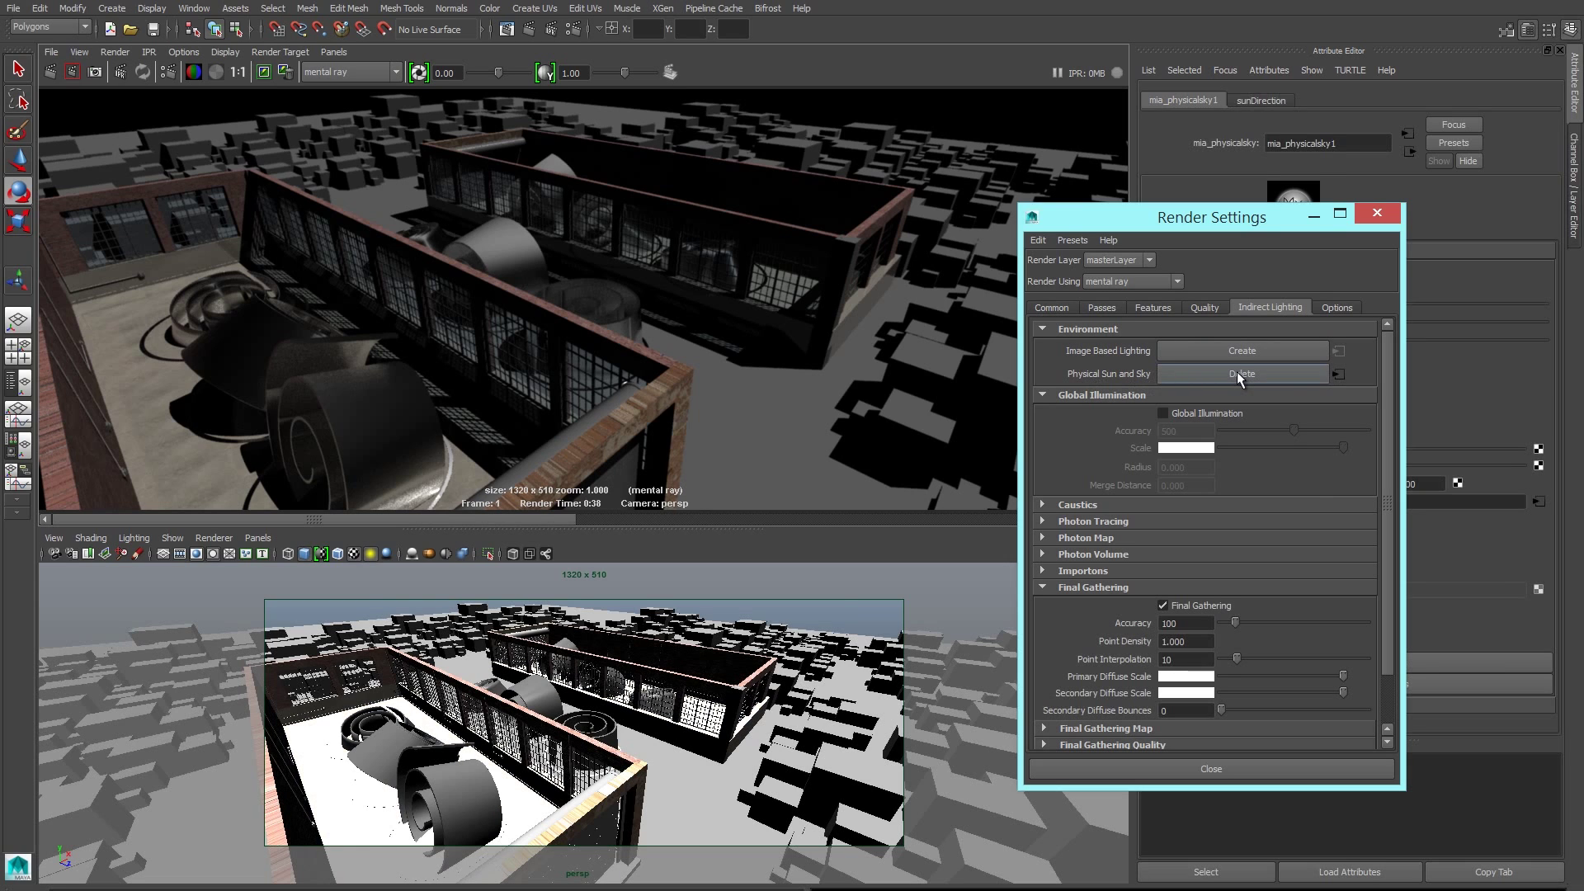
click(1387, 216)
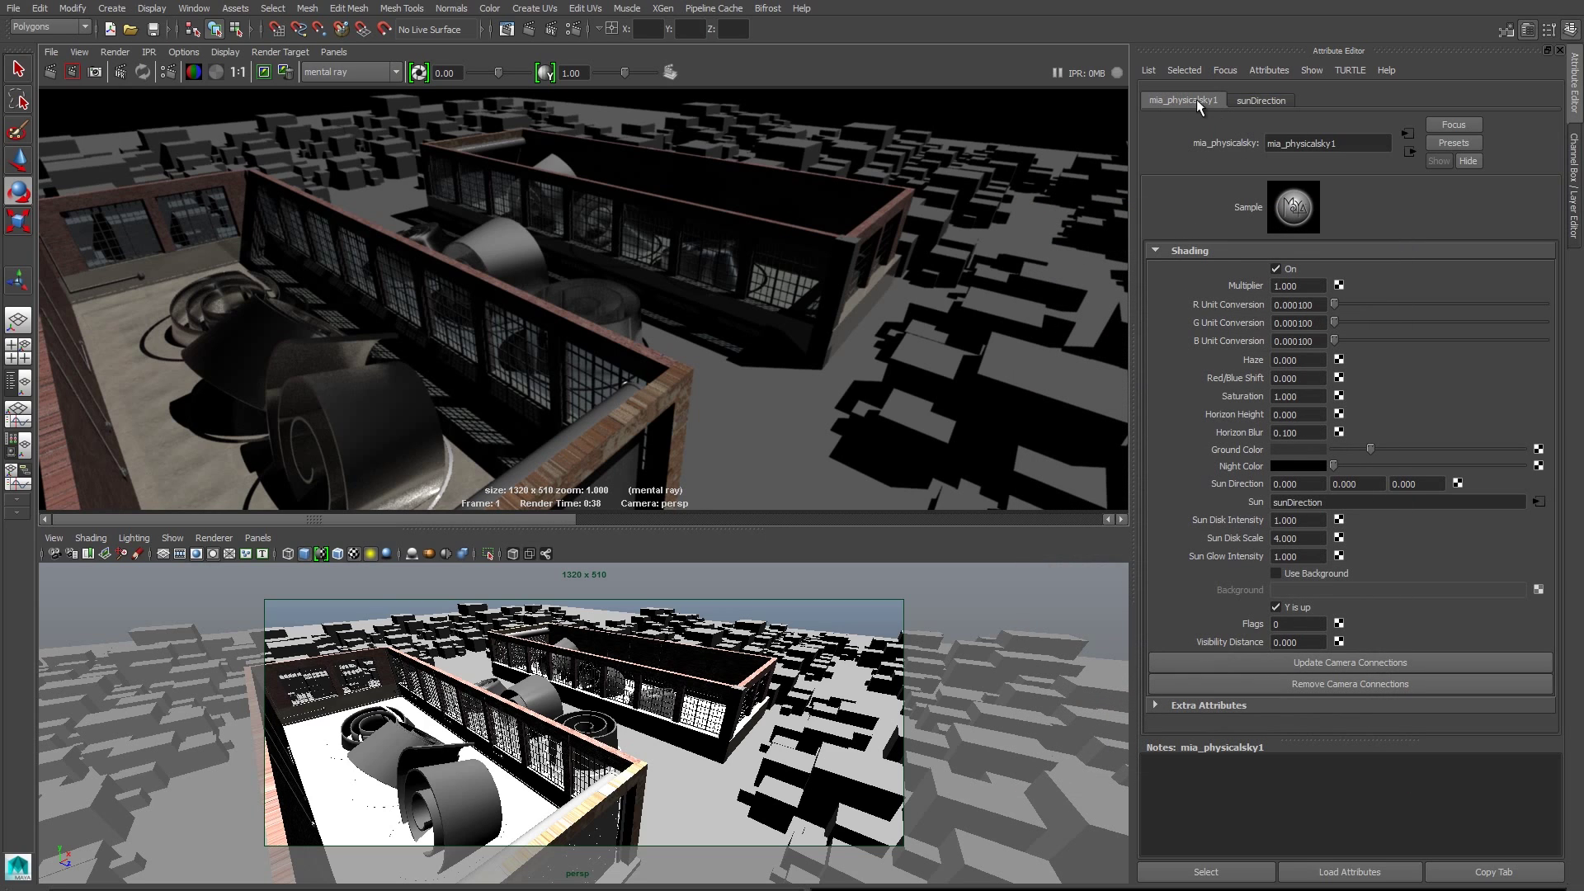
Select the sunDirection light from the Outliner and move it up above the back corner of the near brick building
click(1259, 99)
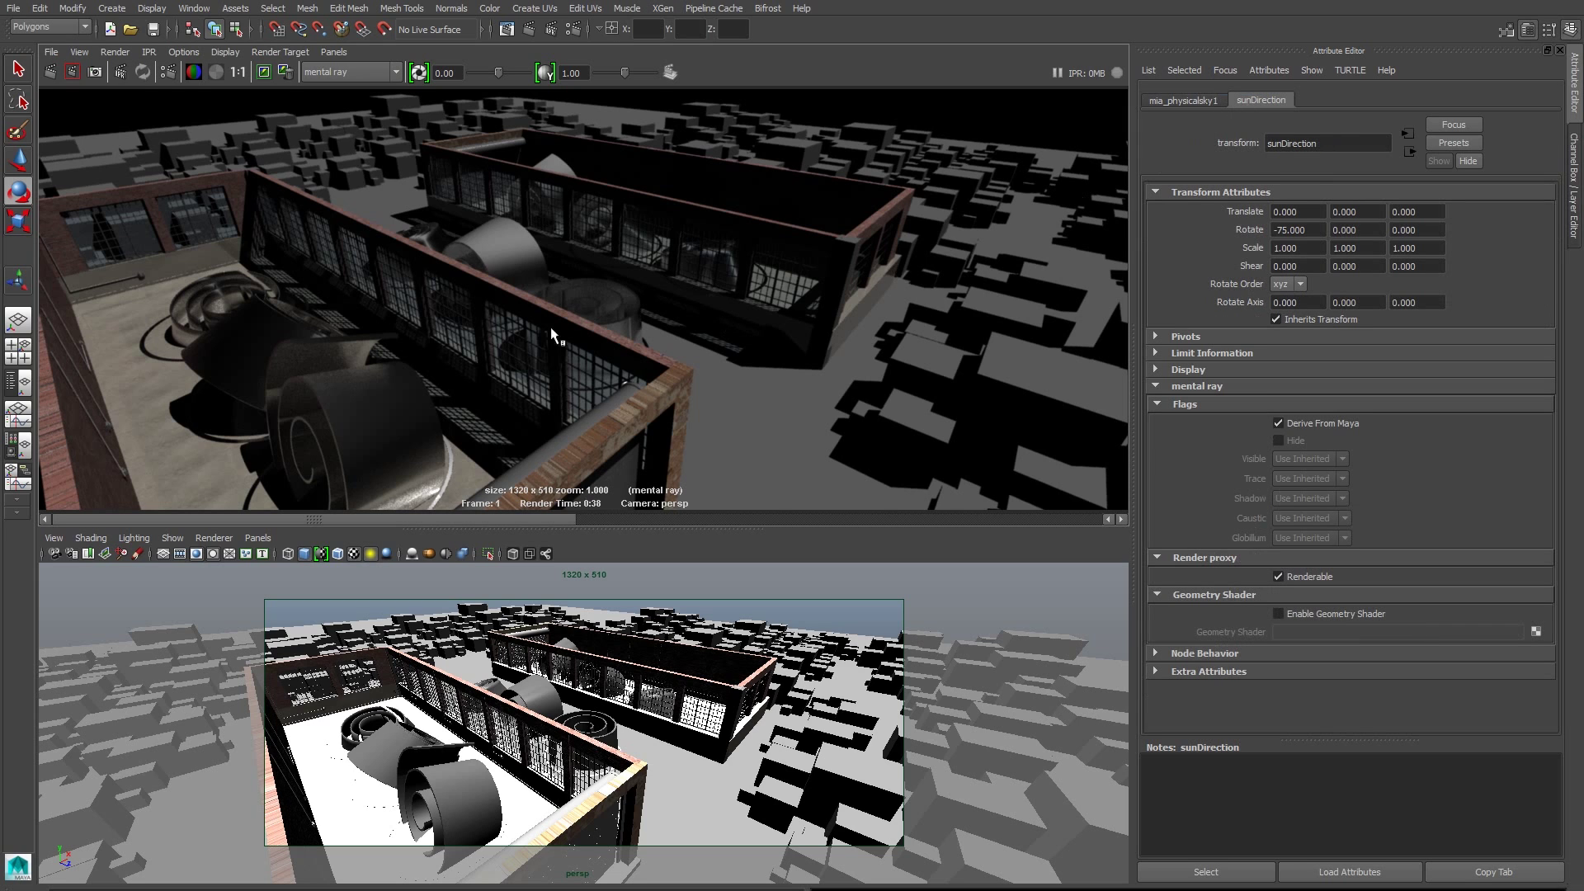
click(194, 7)
click(235, 132)
click(216, 322)
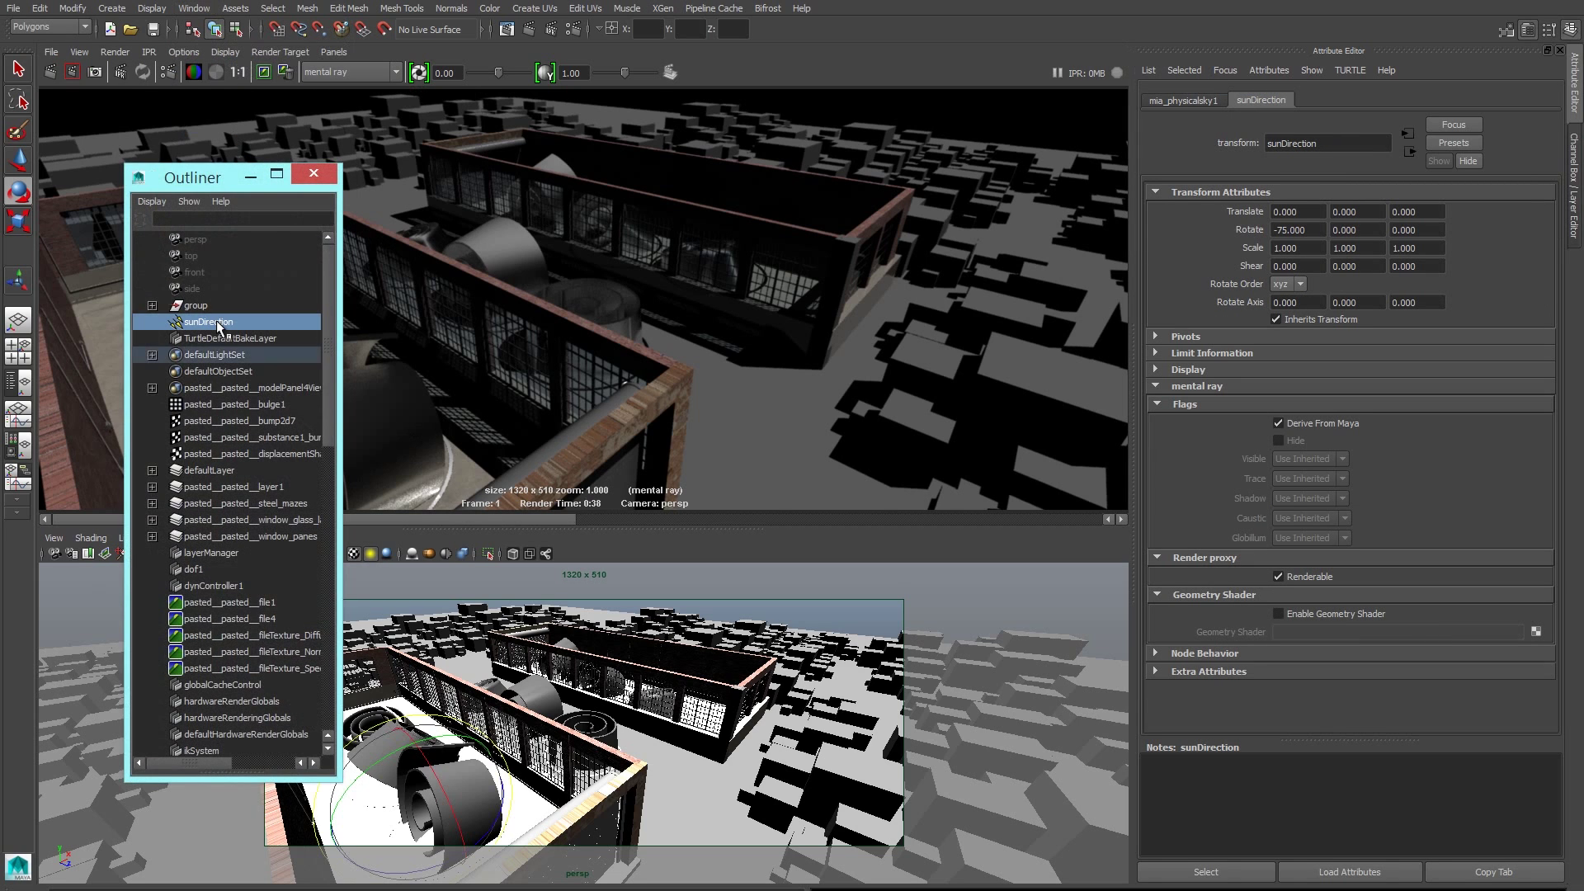
click(314, 173)
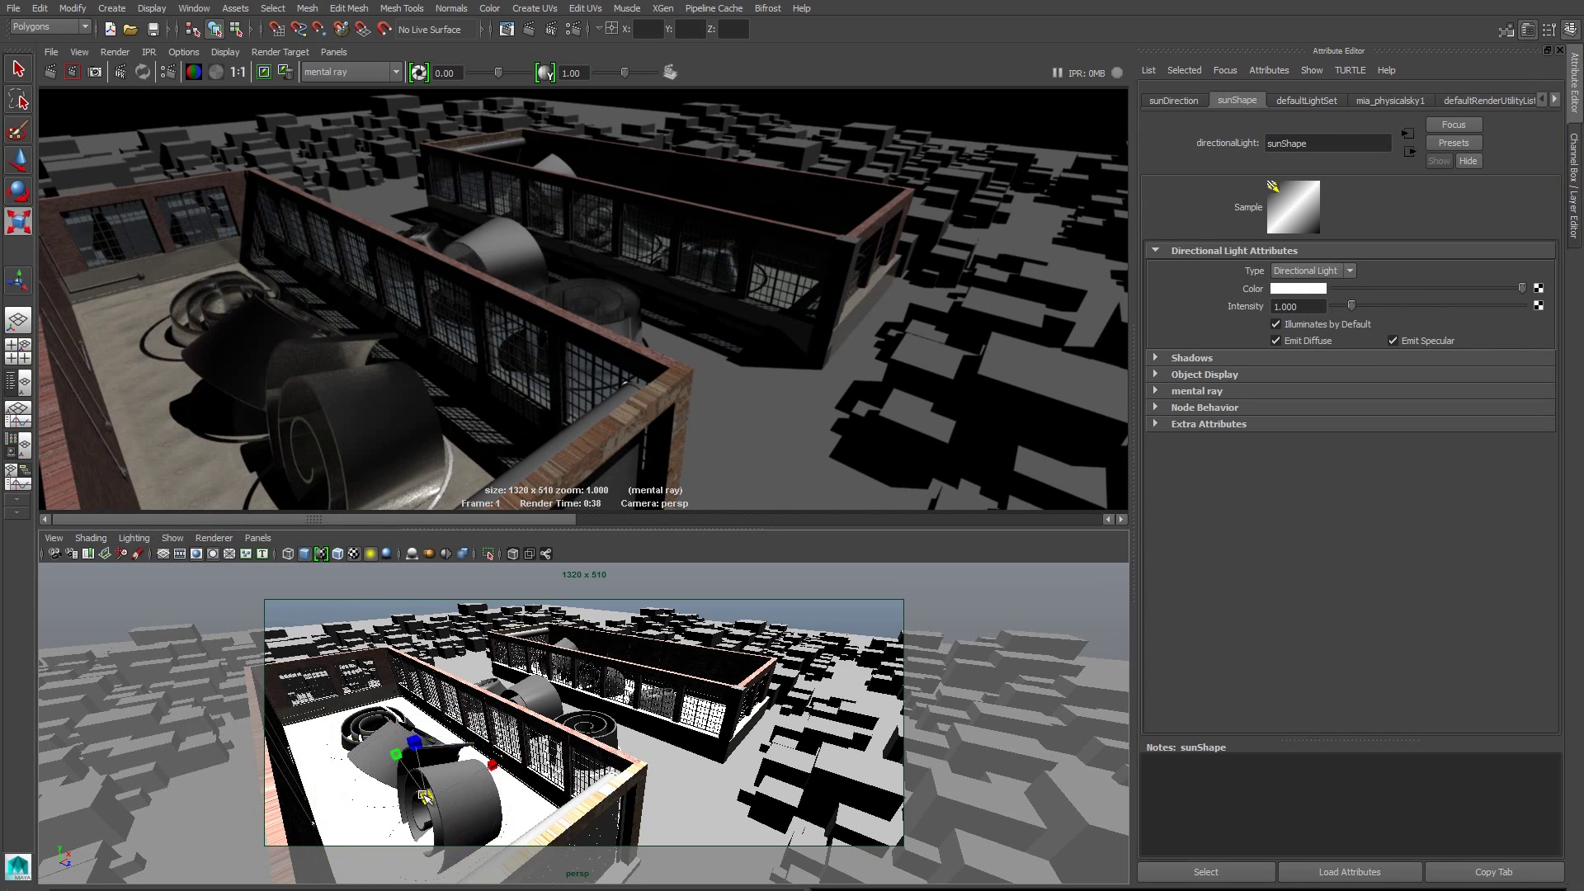
key(w)
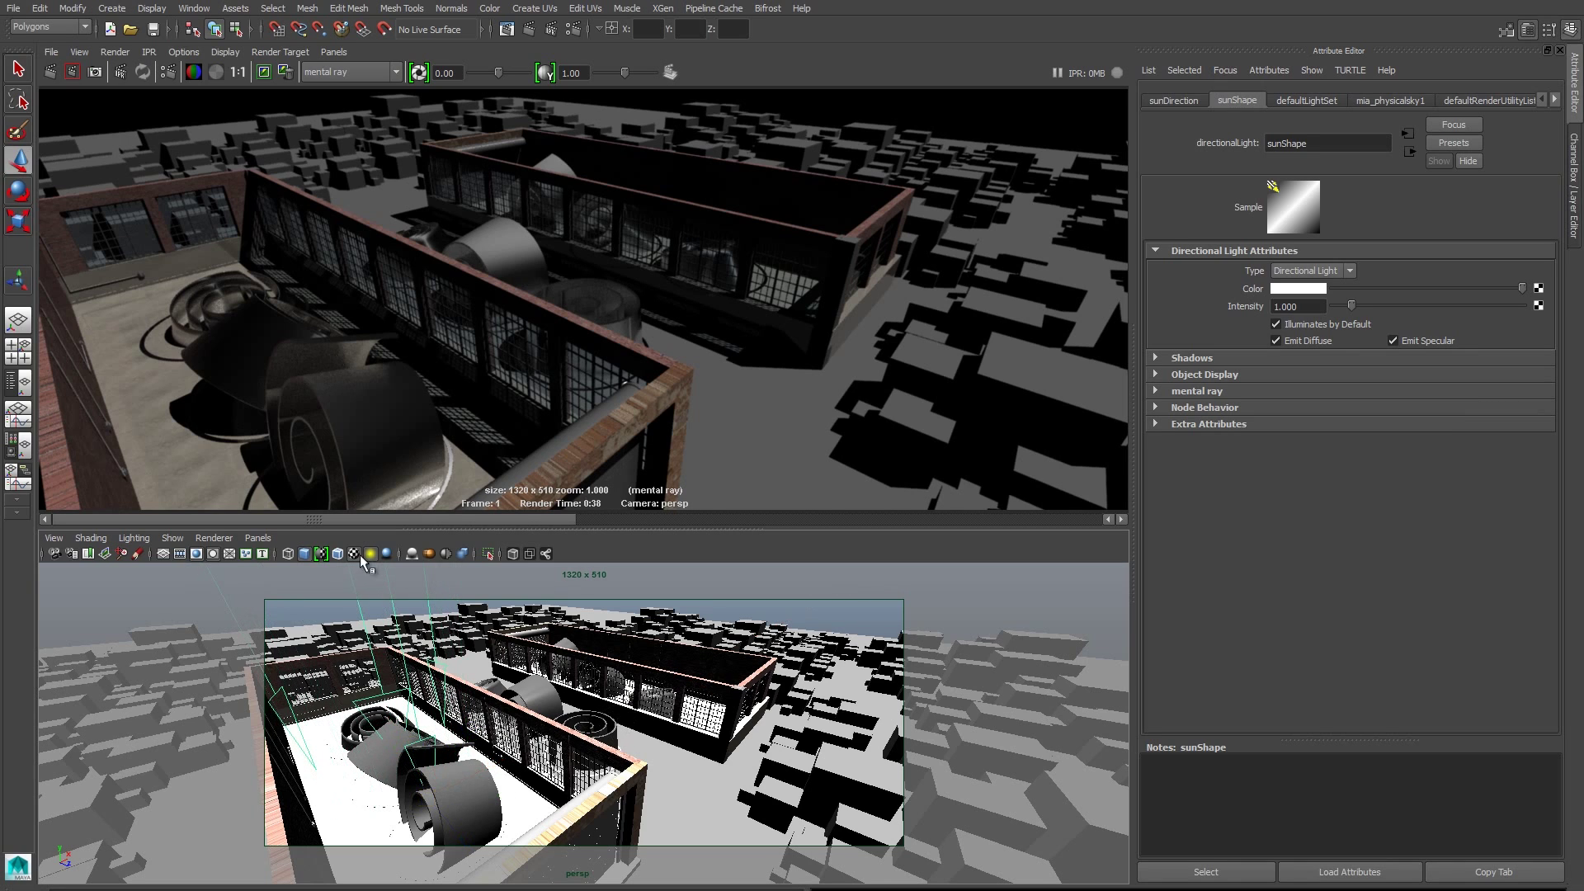
key(r)
key(e)
key(w)
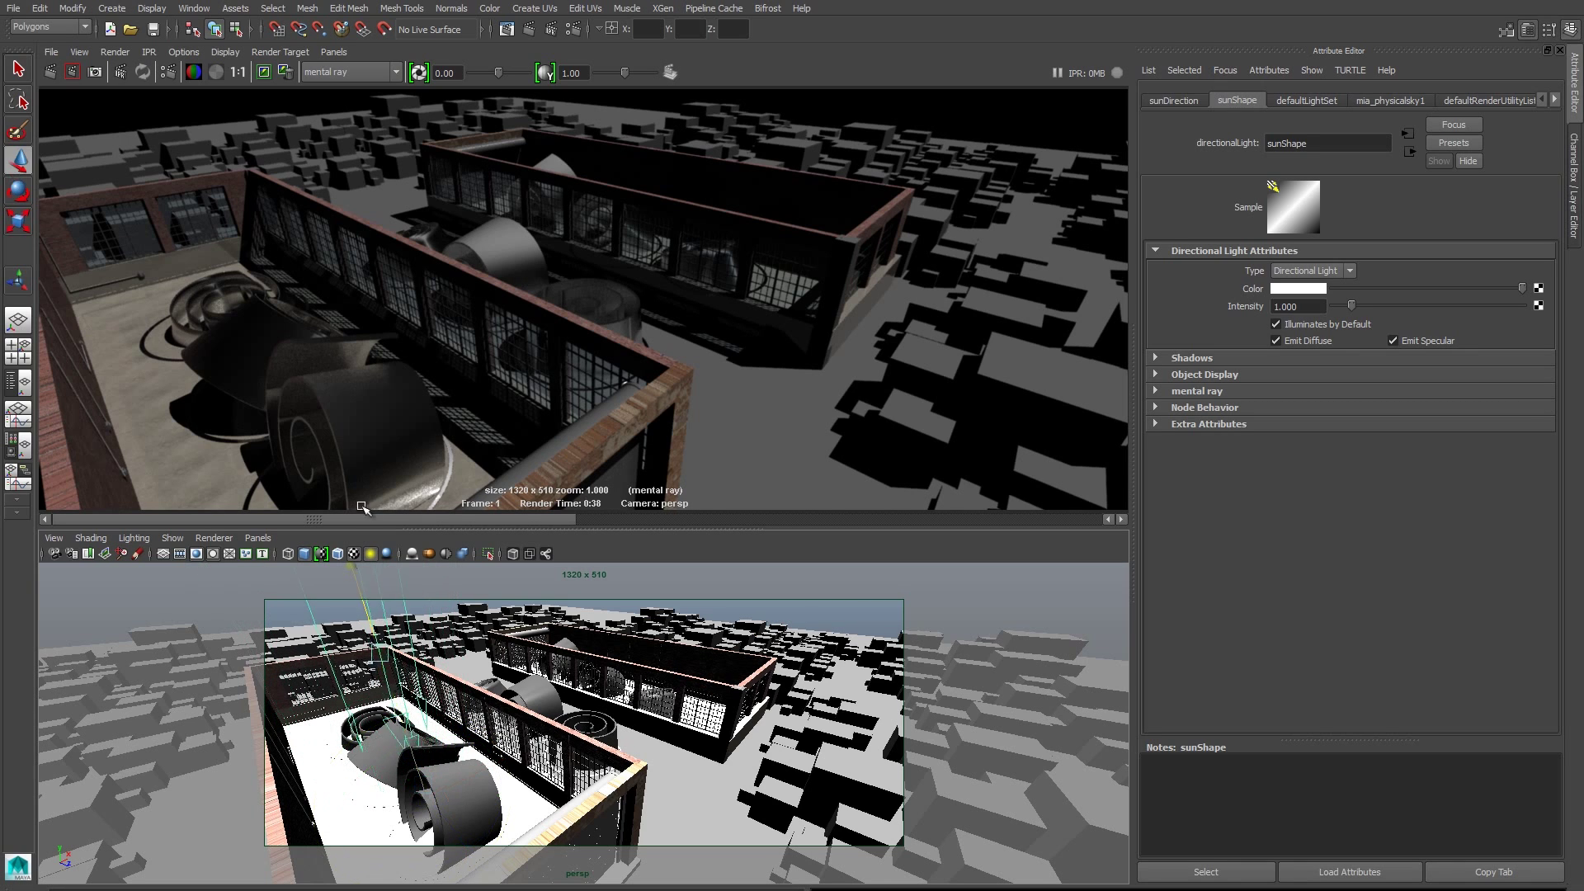
drag(424, 752, 363, 639)
key(e)
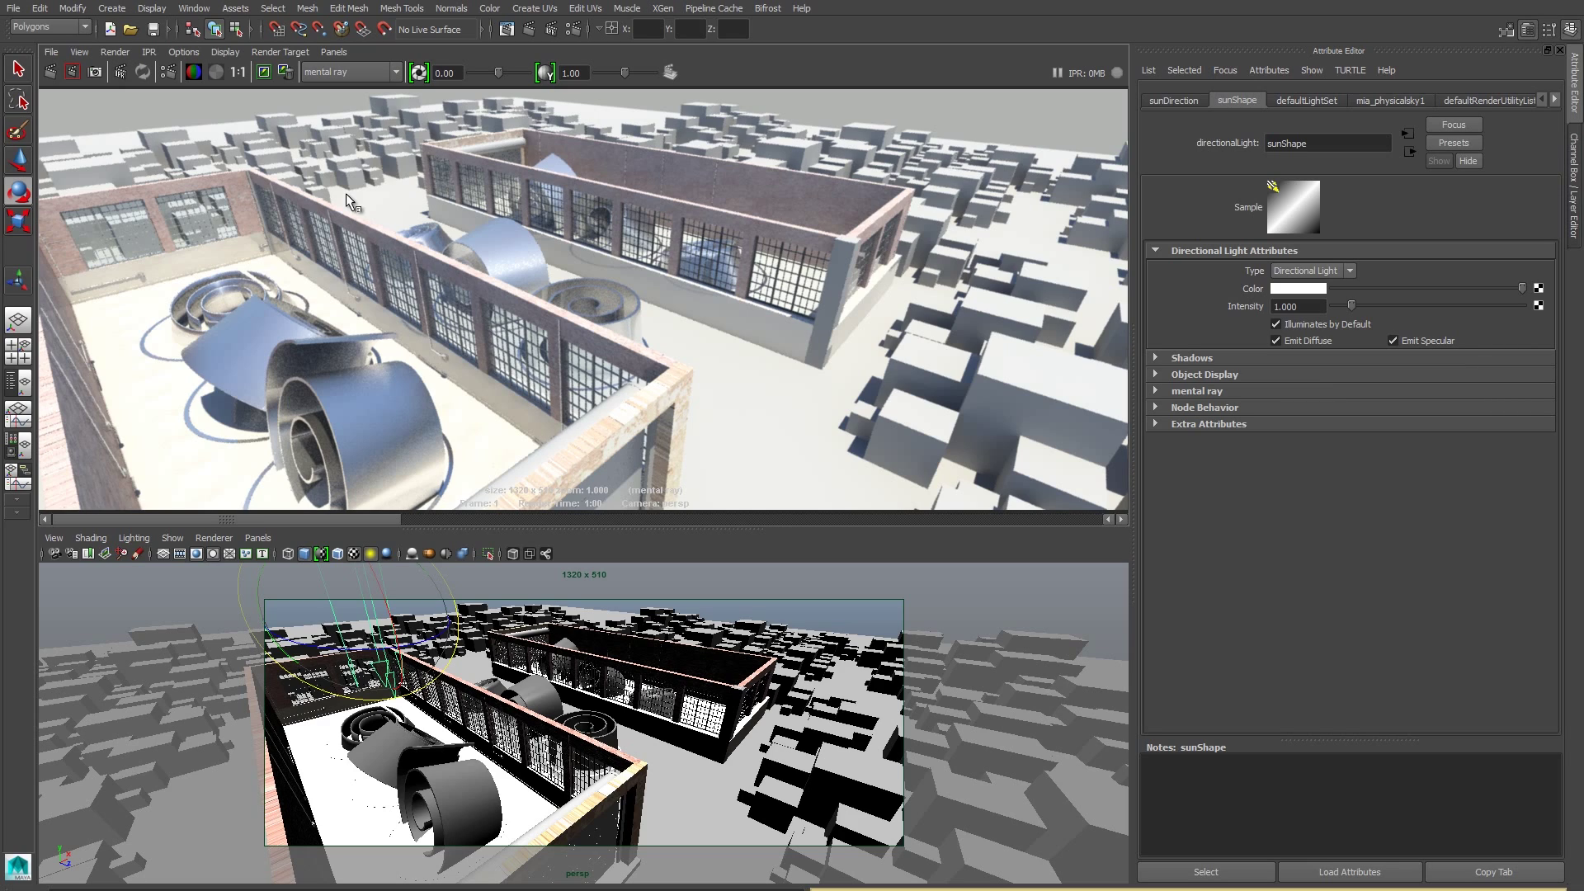
Open the persp camera's mia_exposure_simple1 lens shader attributes
click(53, 541)
click(91, 558)
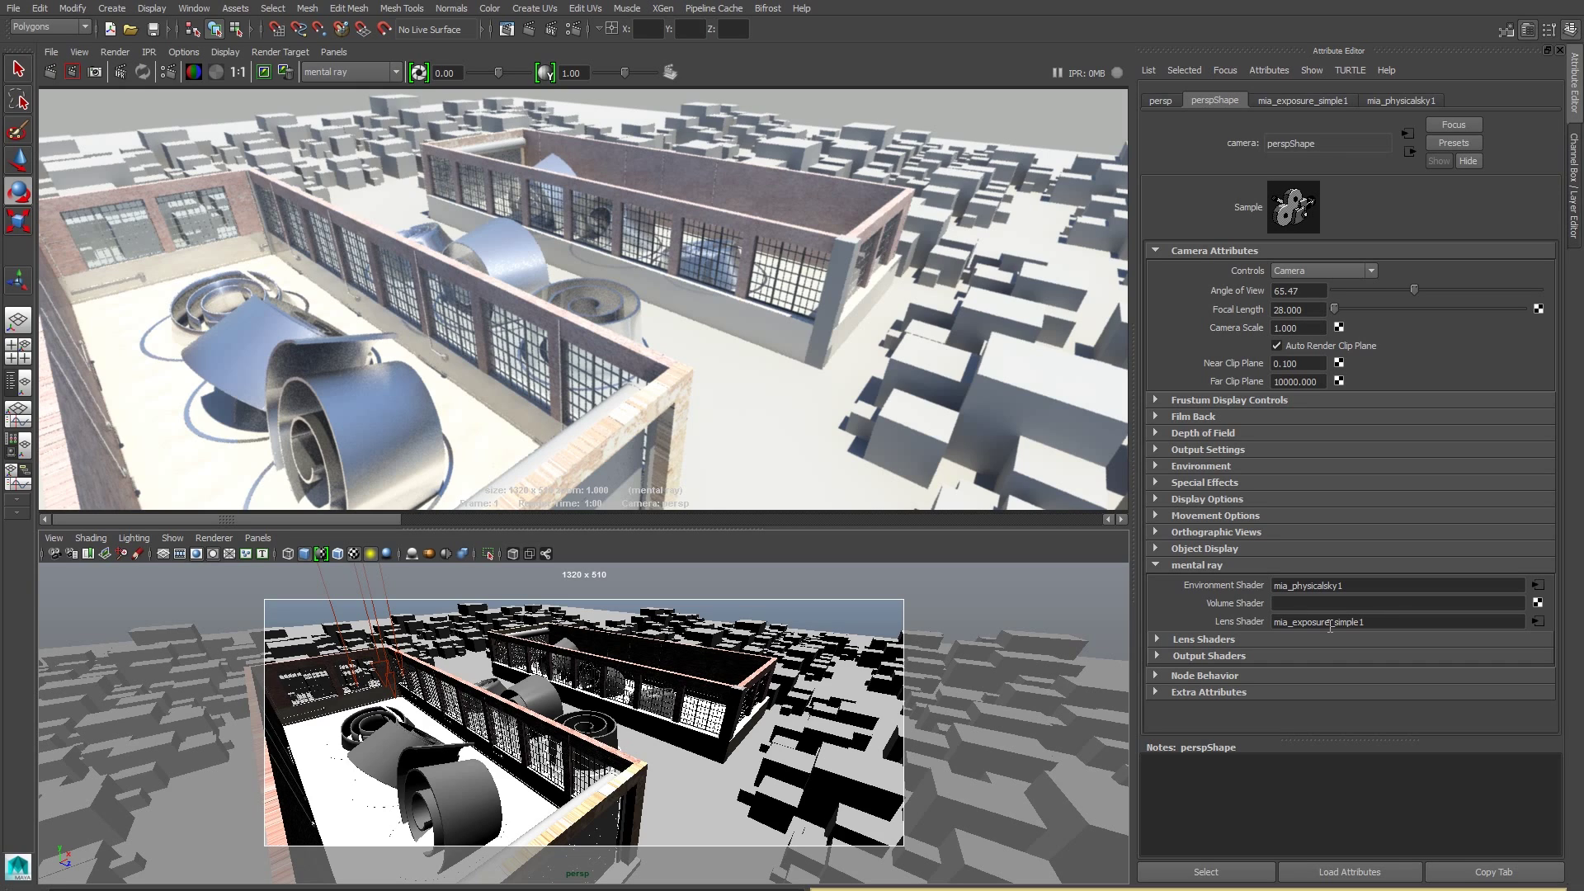
click(1383, 623)
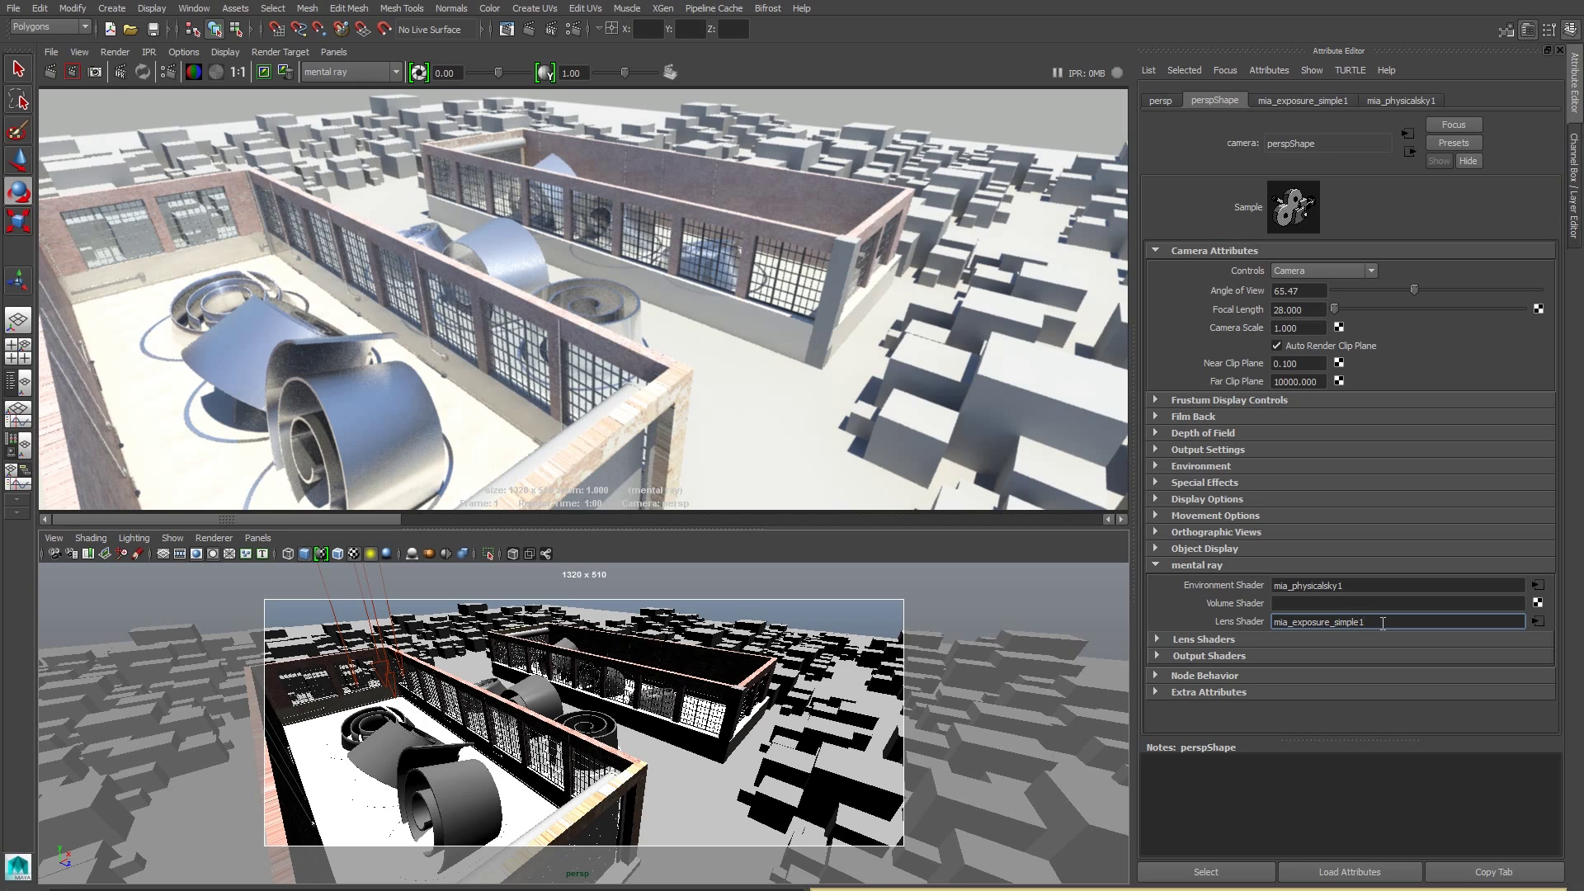
click(1539, 620)
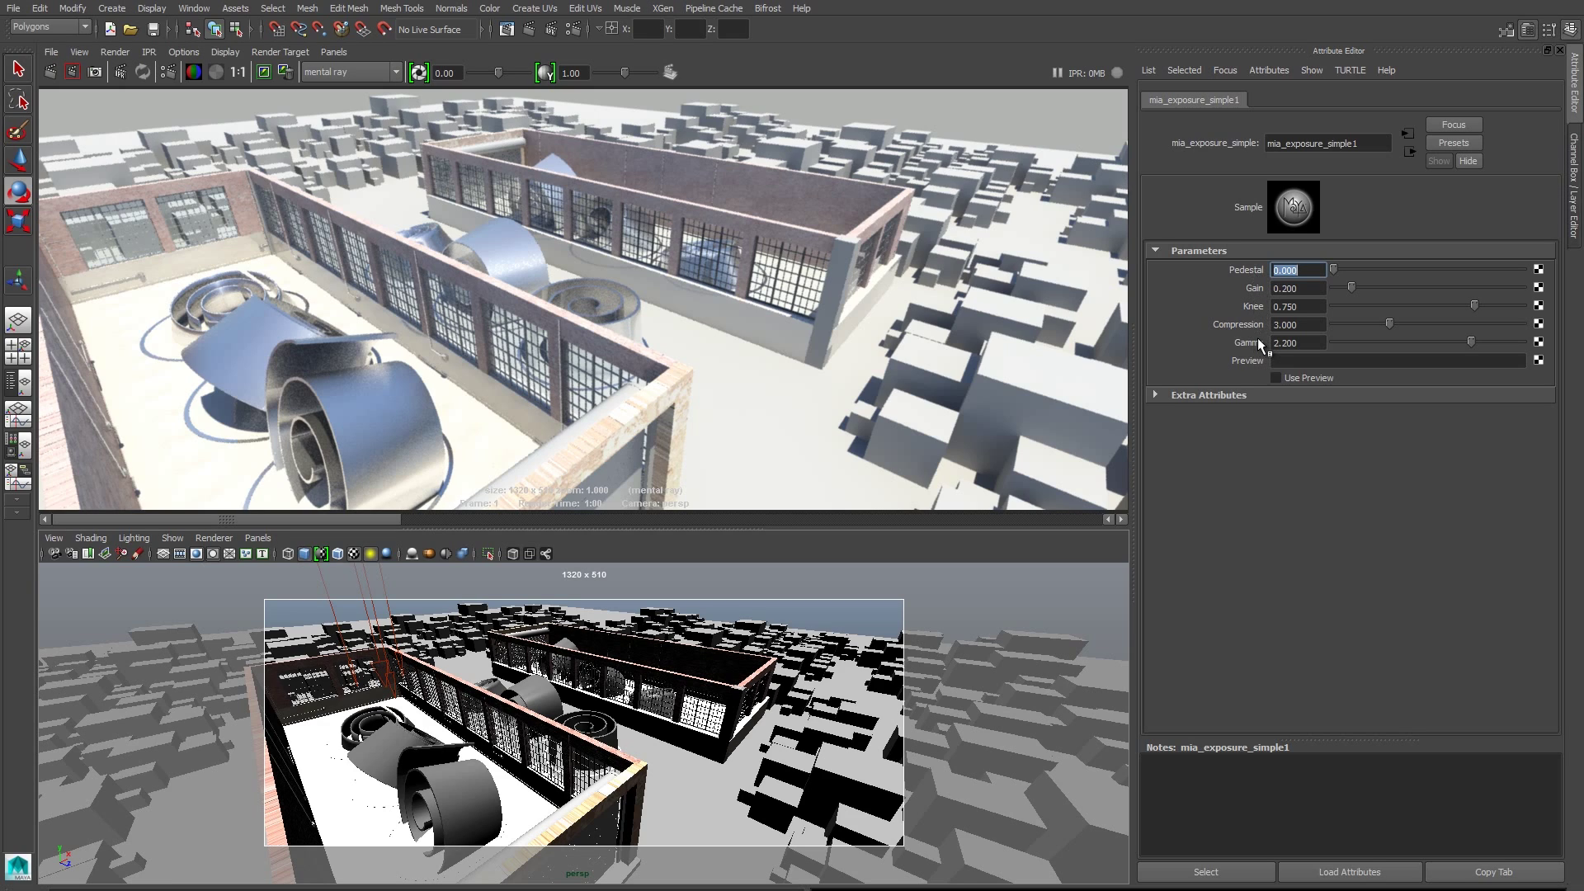
Set the exposure lens shader's Gain to 0.125 and render the scene again
key(Tab)
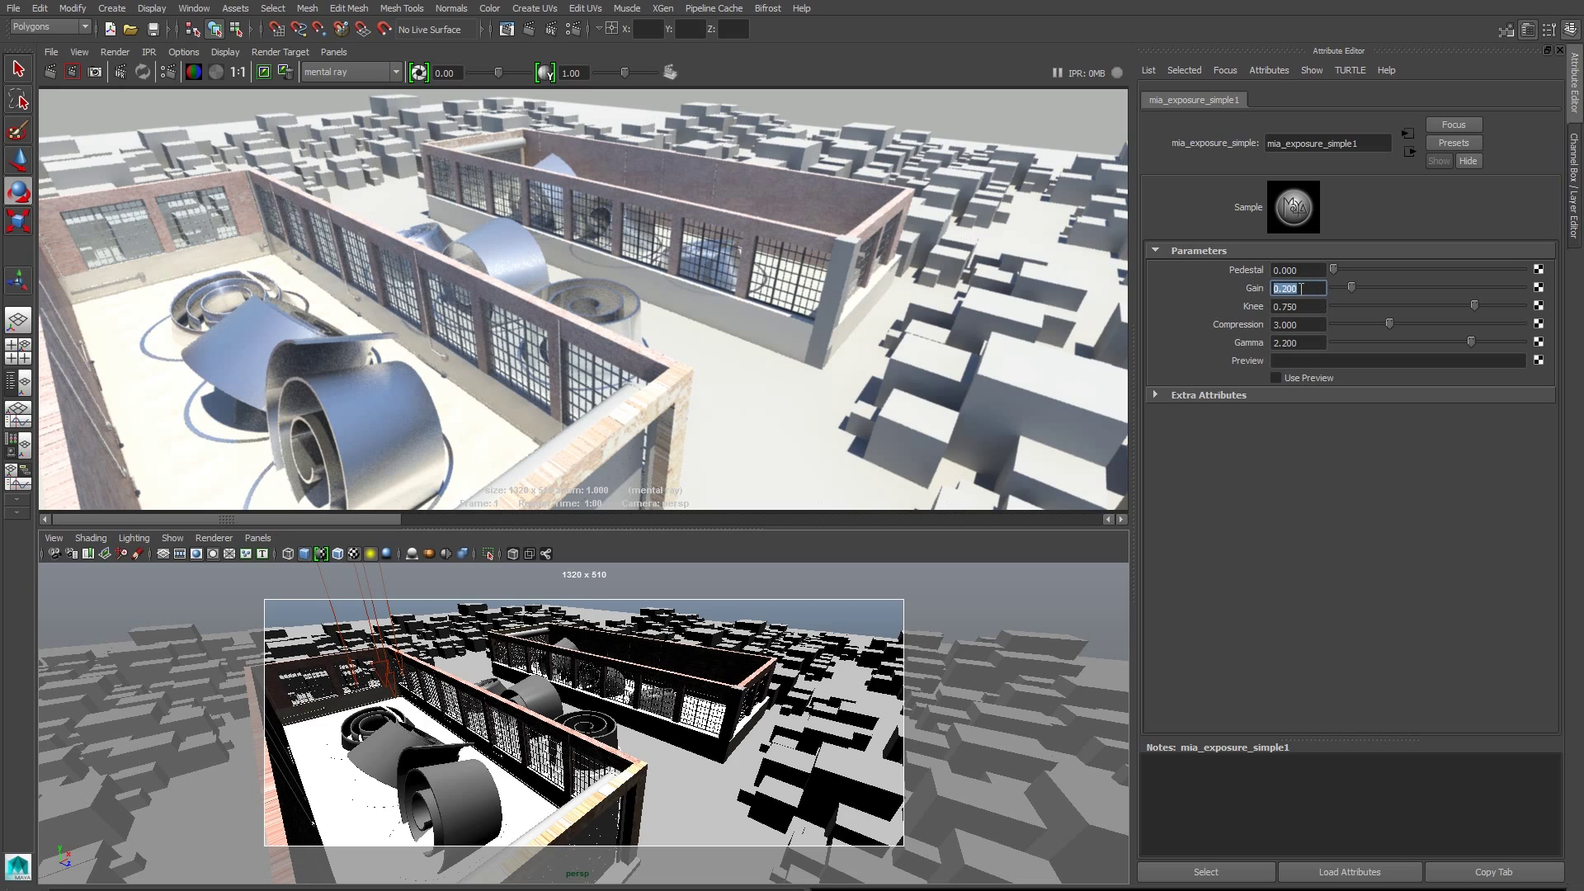
text(0.125)
key(Return)
click(50, 73)
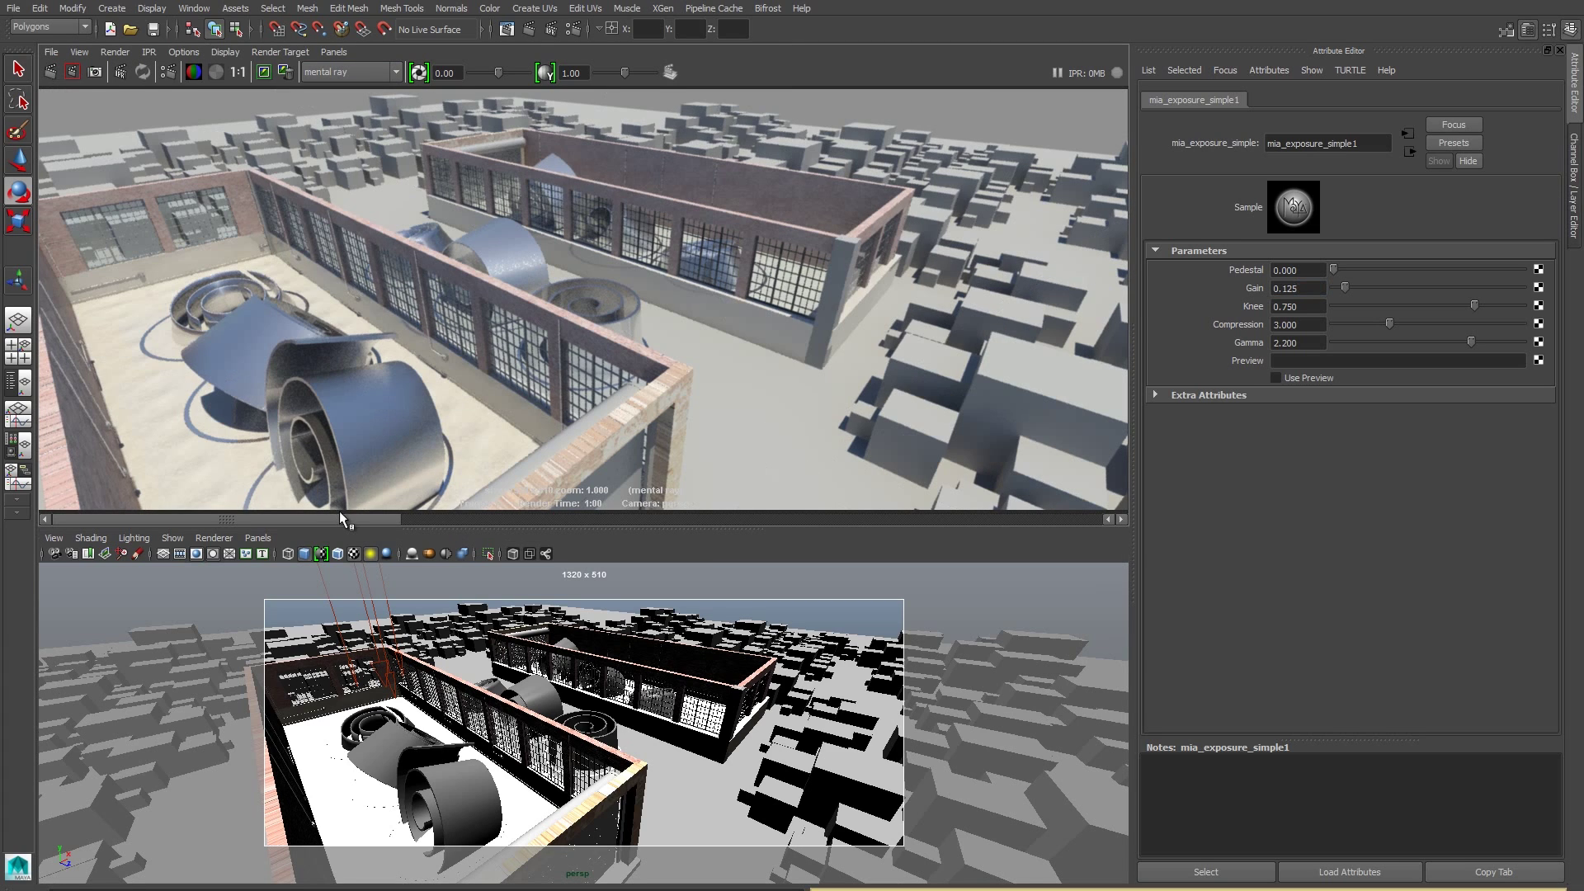
Compare the stored render made with the former Gain against the new one, checking overall brightness and highlights
click(473, 521)
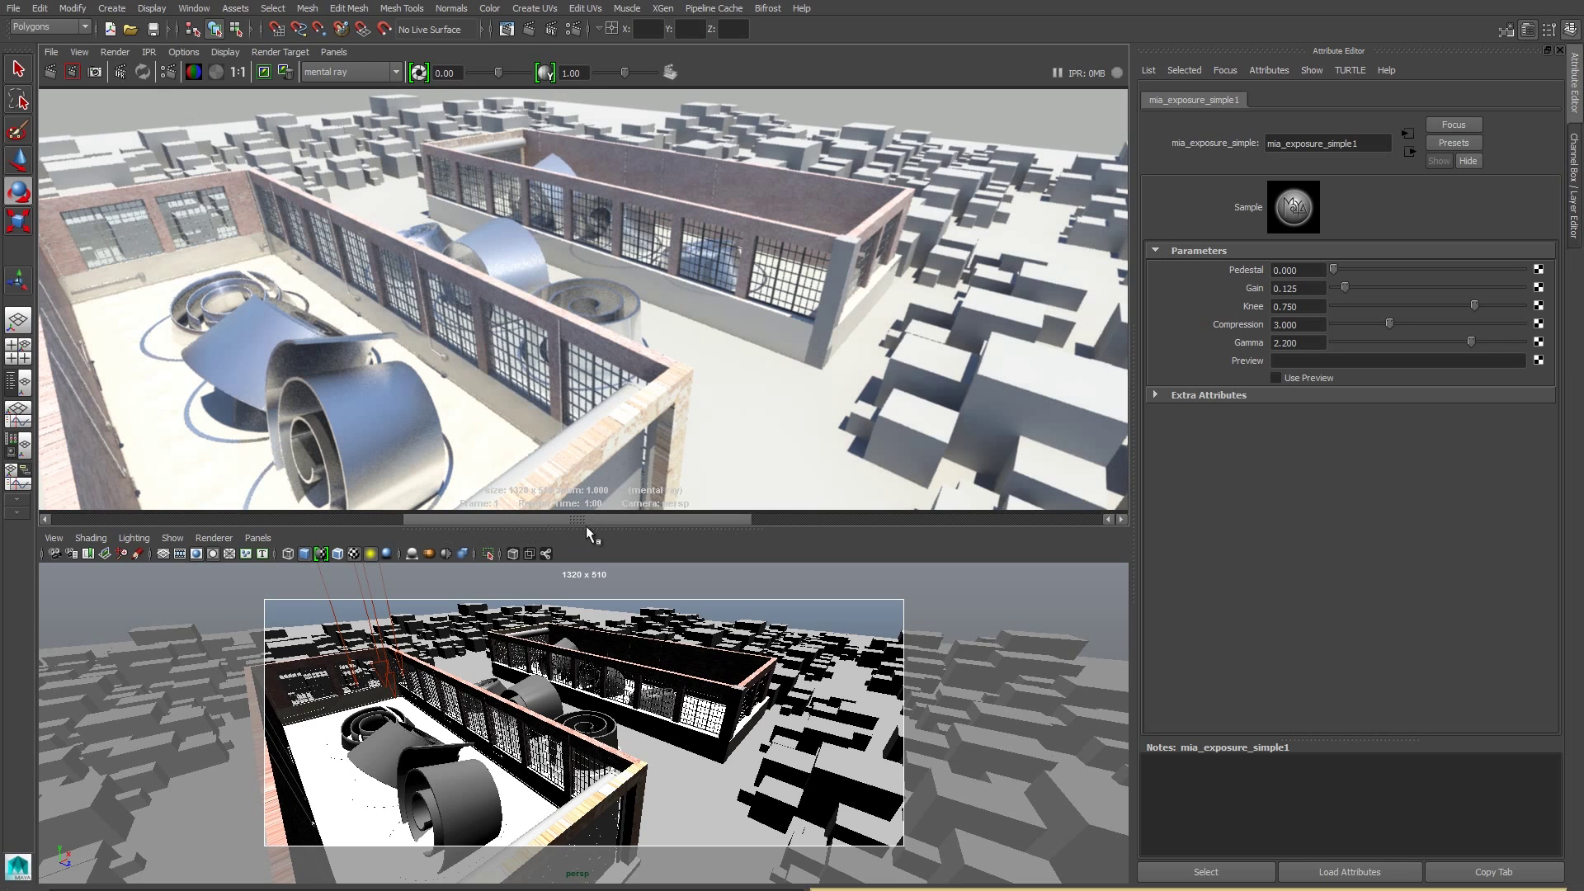
click(335, 519)
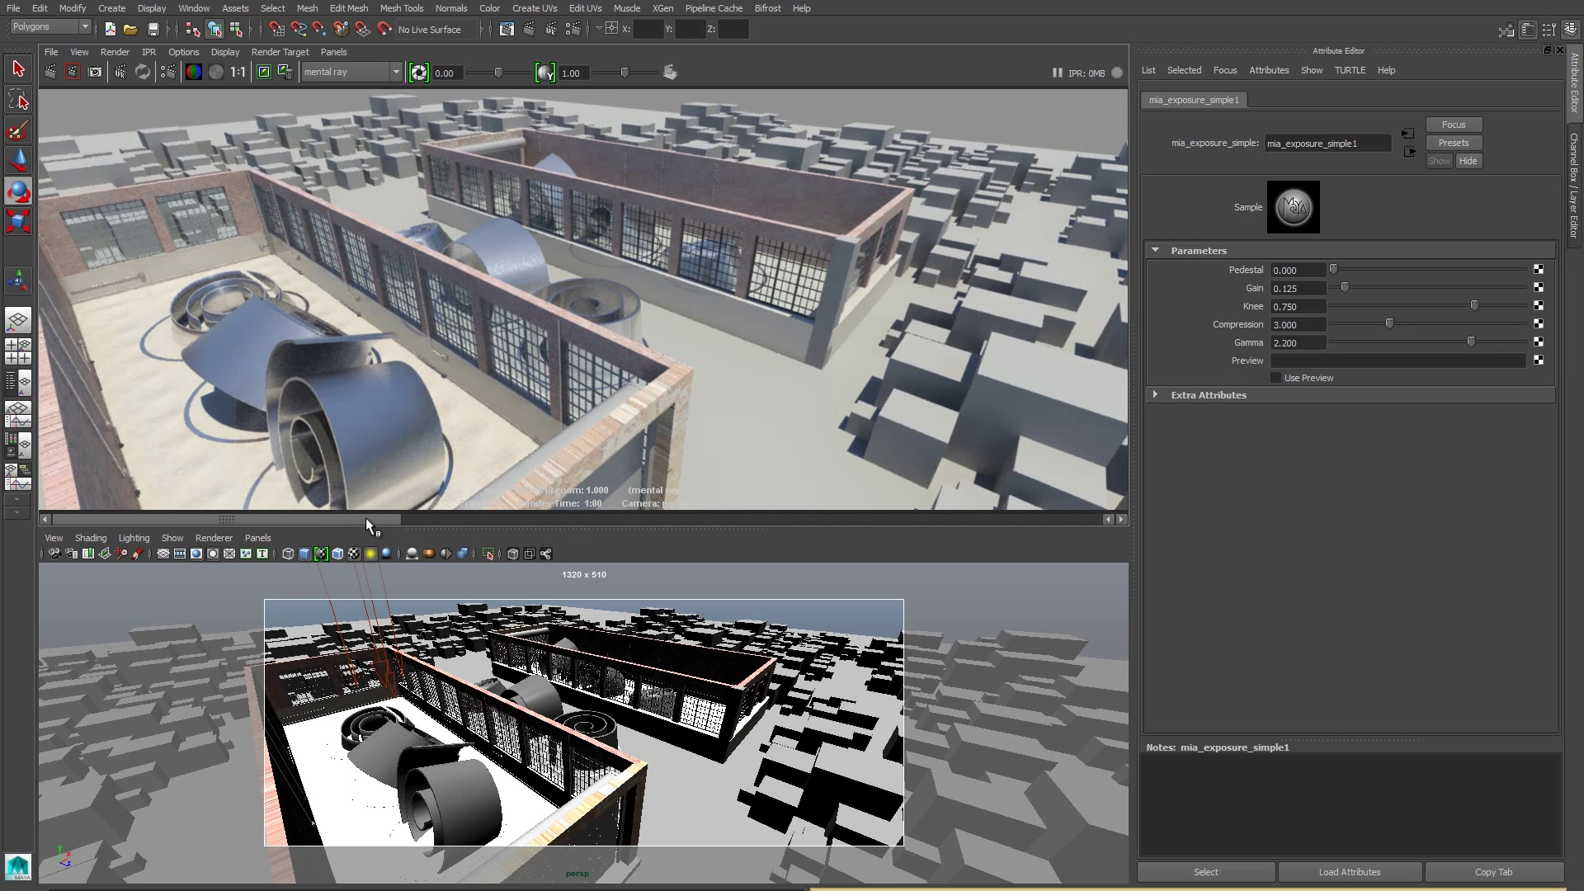
click(566, 521)
click(340, 519)
click(493, 520)
click(343, 520)
click(536, 520)
click(347, 520)
click(536, 519)
click(346, 520)
Set the exposure lens shader's Pedestal to -0.5, Gain to 0.15 and Compression to 1
double_click(1296, 270)
text(-0.5)
key(Return)
key(Tab)
text(0.15)
key(Return)
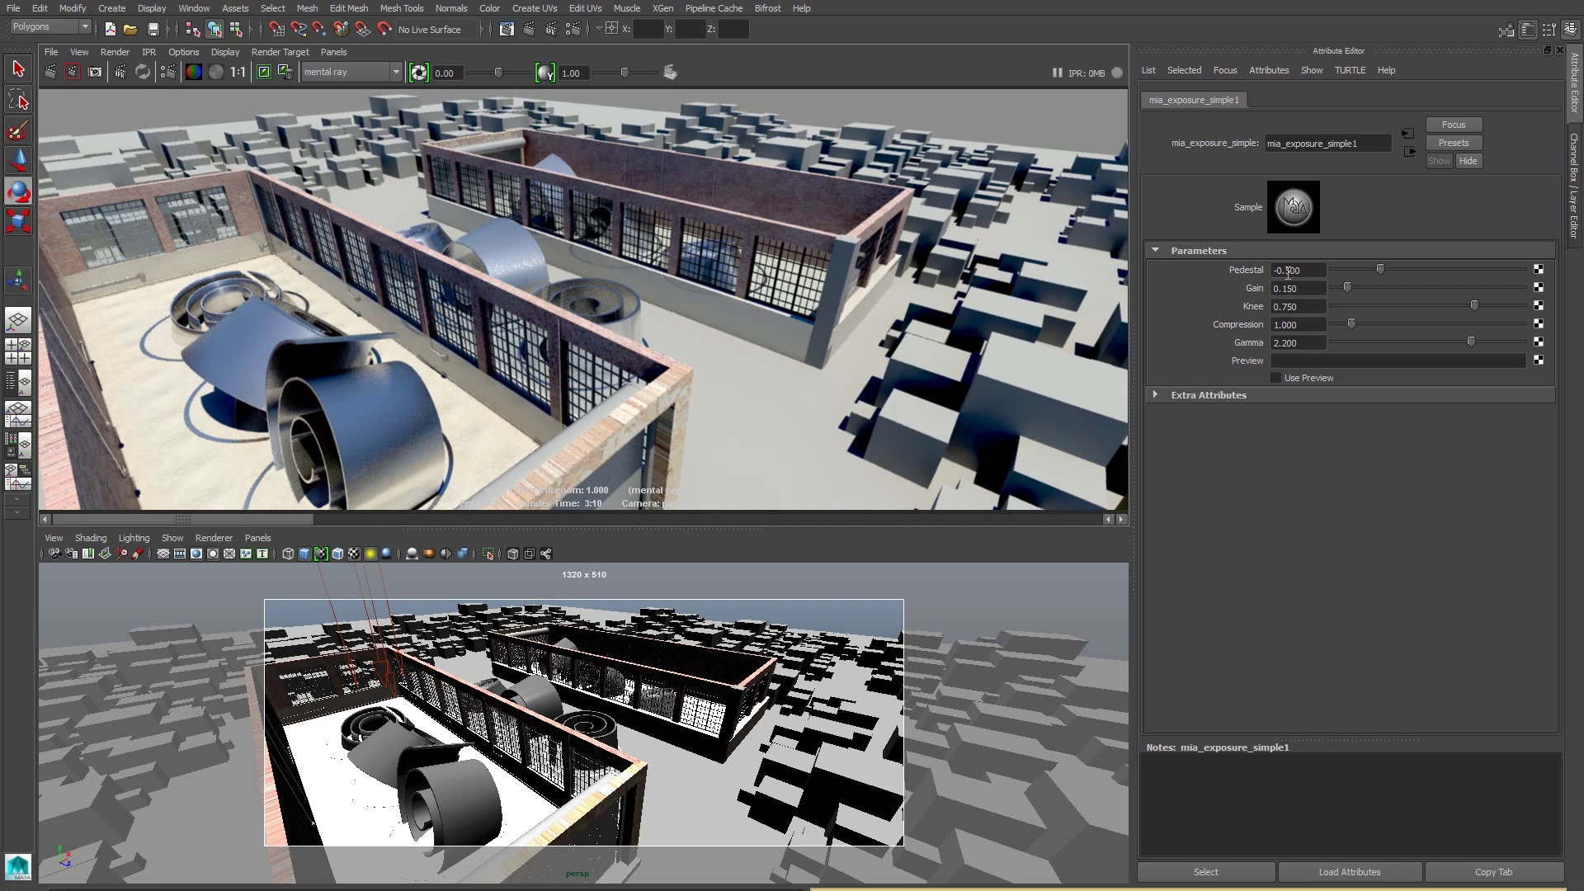
Set the exposure lens shader's Pedestal to -0.2 and compare the resulting render with the previous stored one
double_click(1319, 270)
text(2)
key(Return)
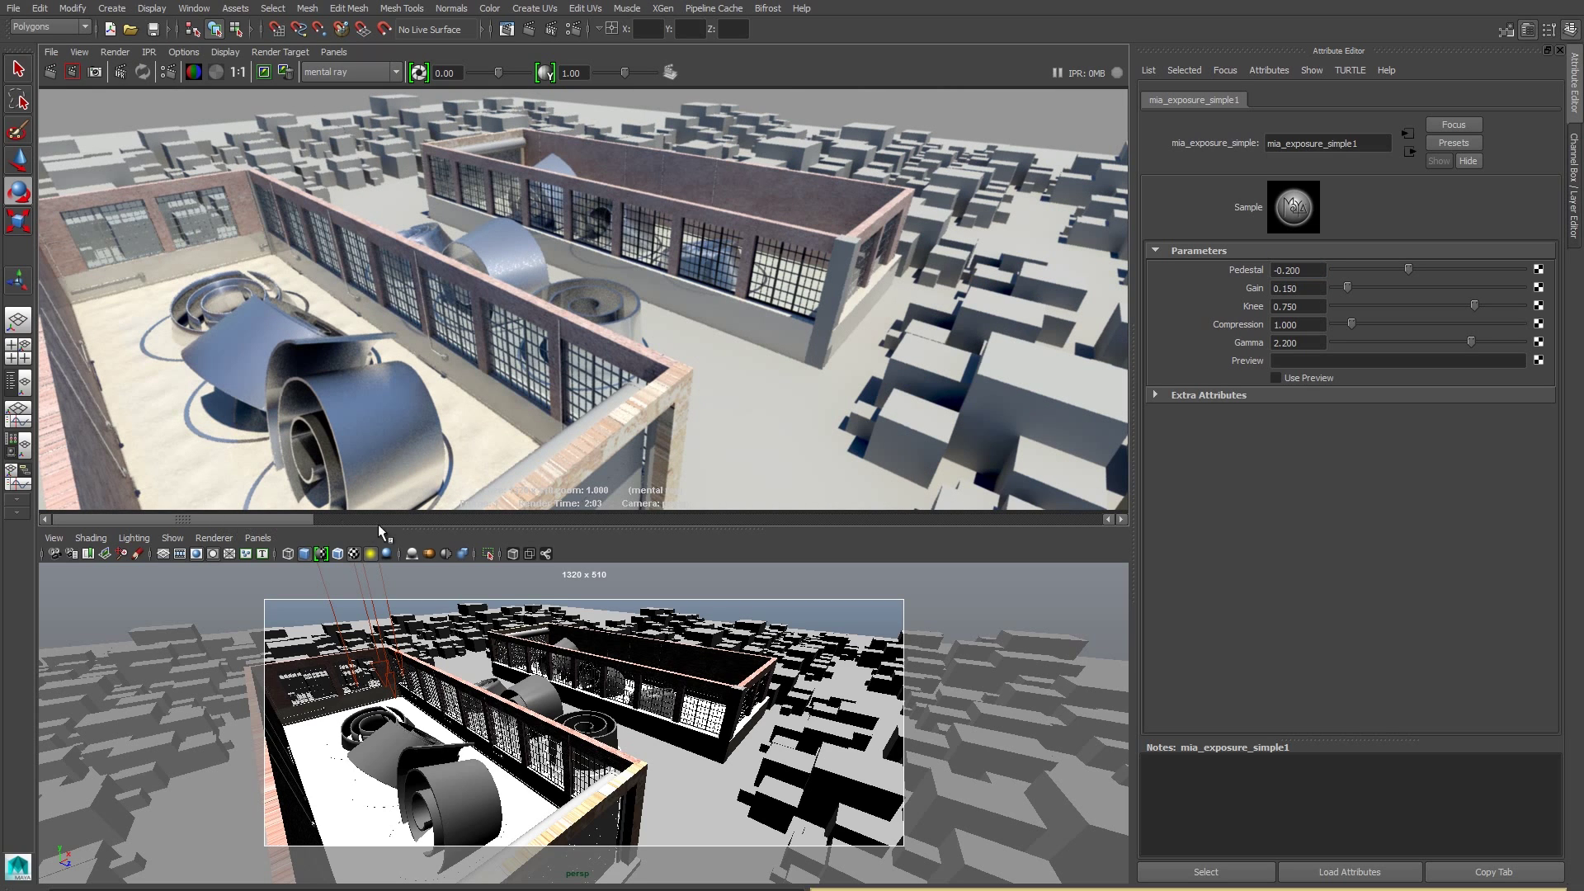
click(379, 519)
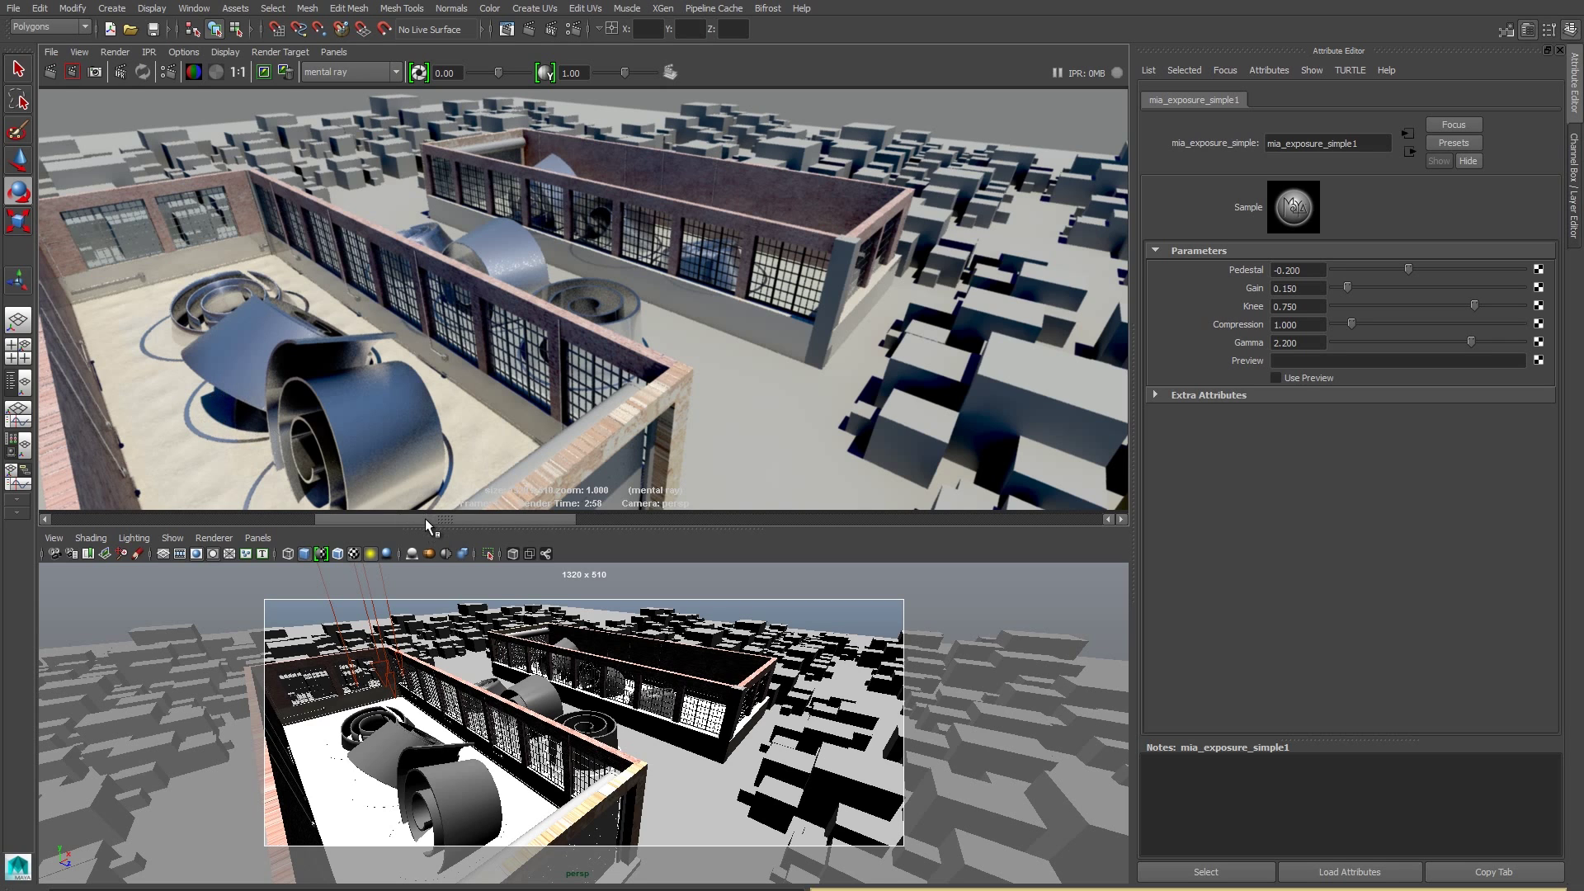
drag(419, 518, 181, 520)
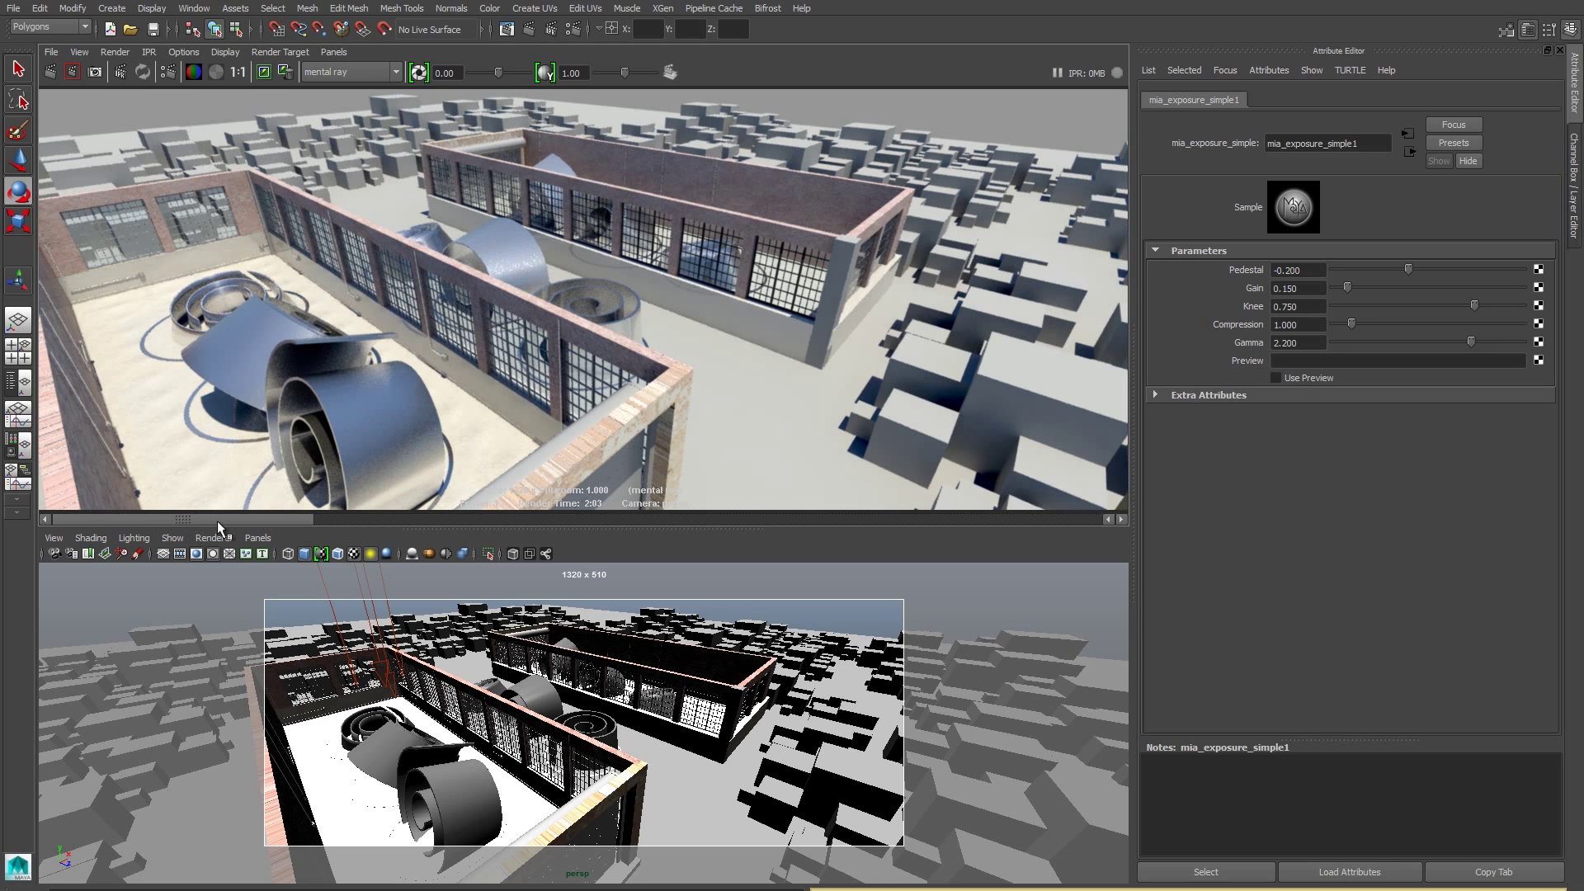
click(321, 520)
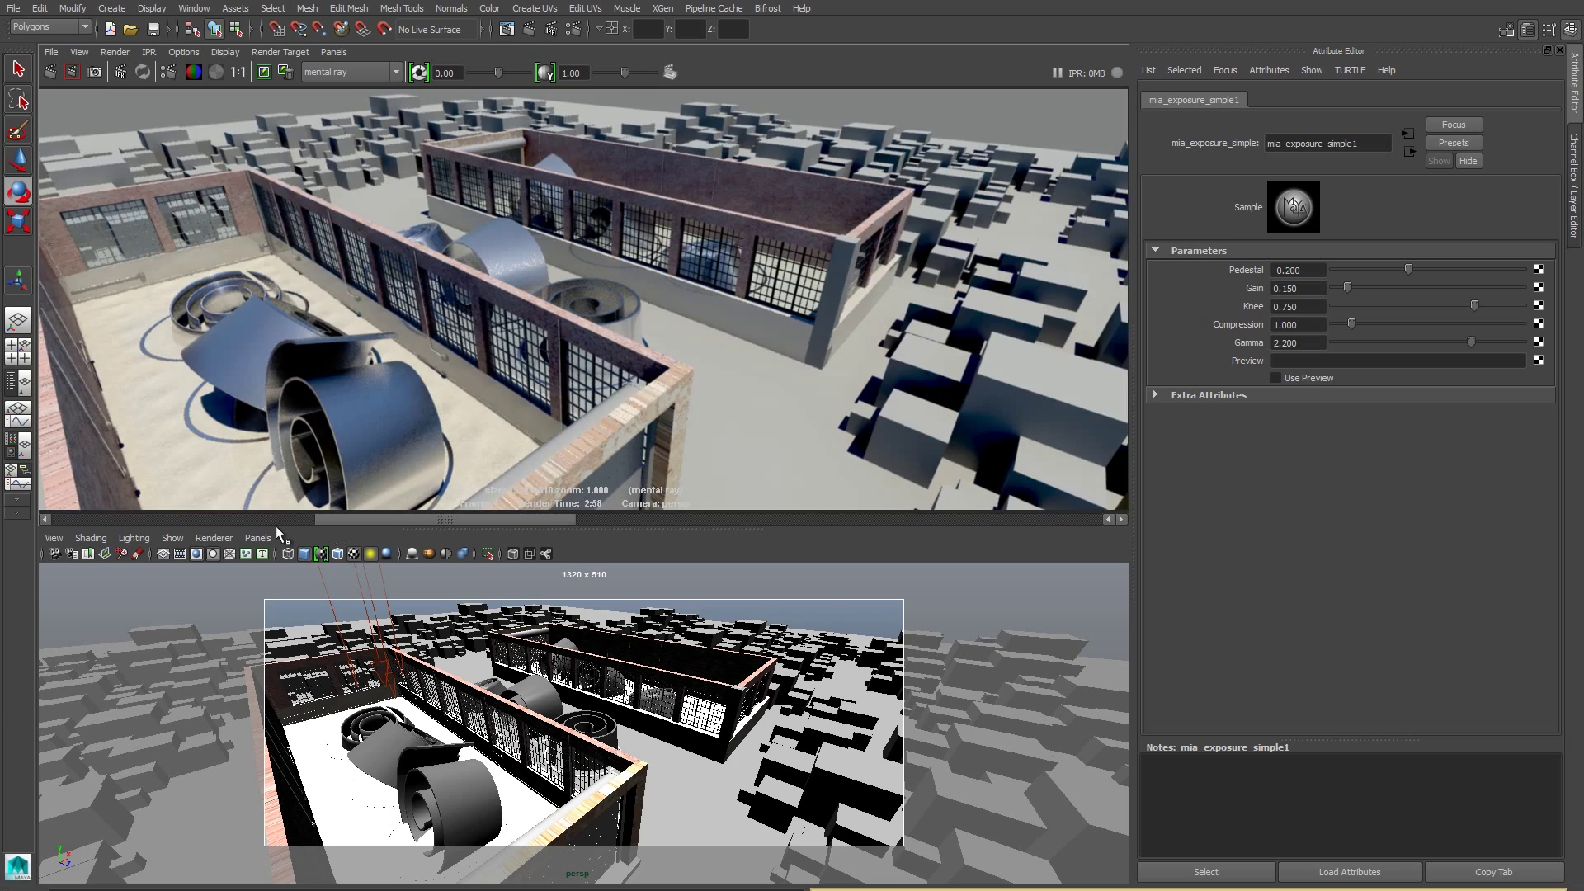
click(142, 518)
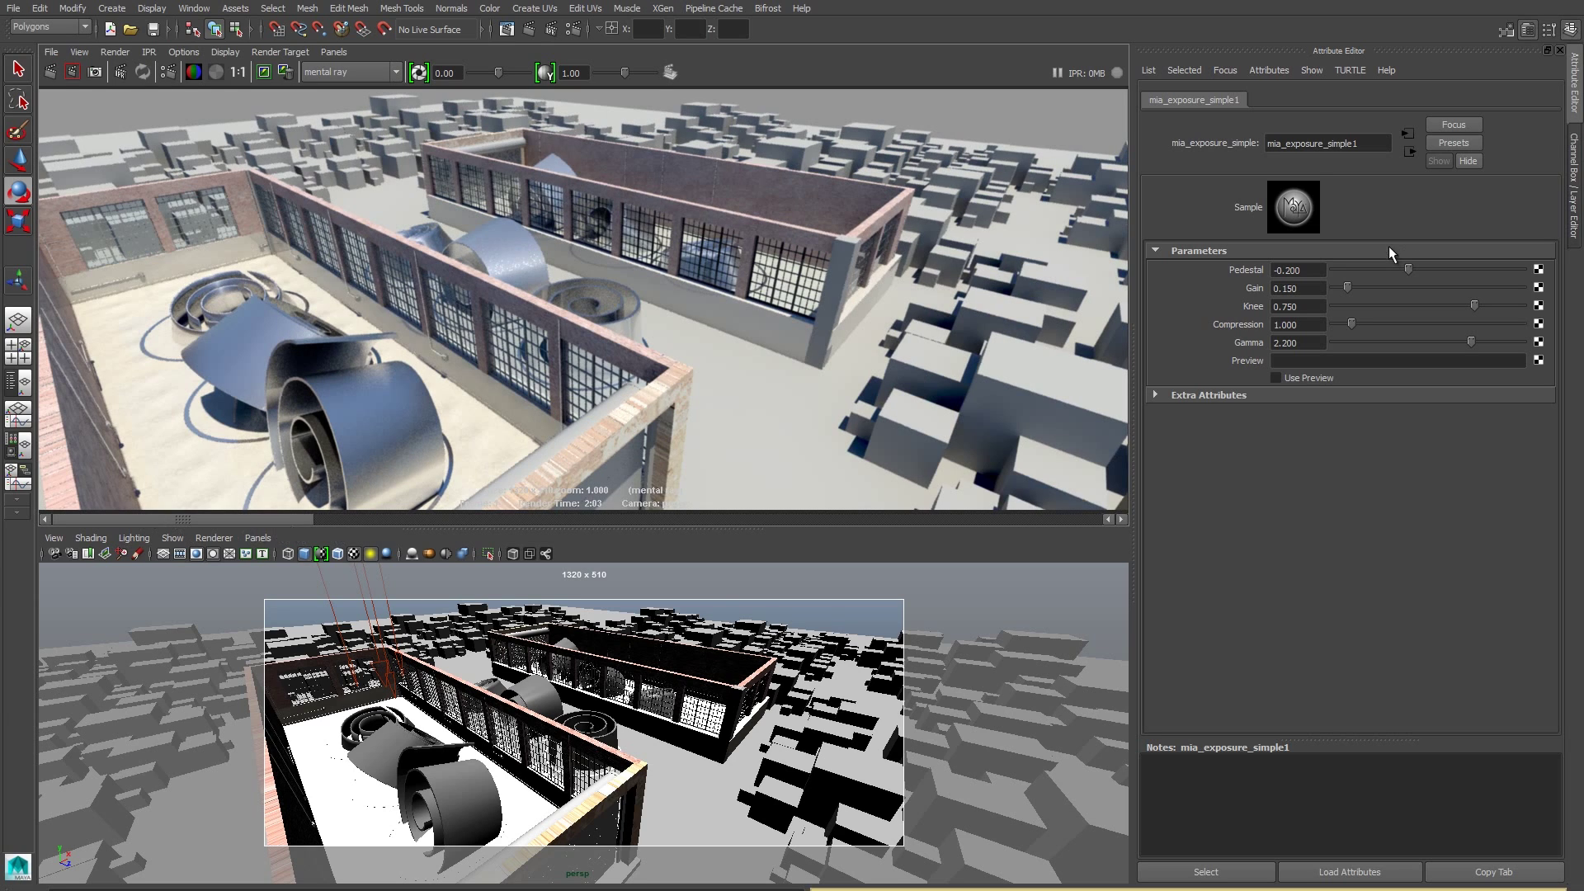
Move the sun light beside the far building, rotate it to a low sun angle, and re-render the scene
click(366, 609)
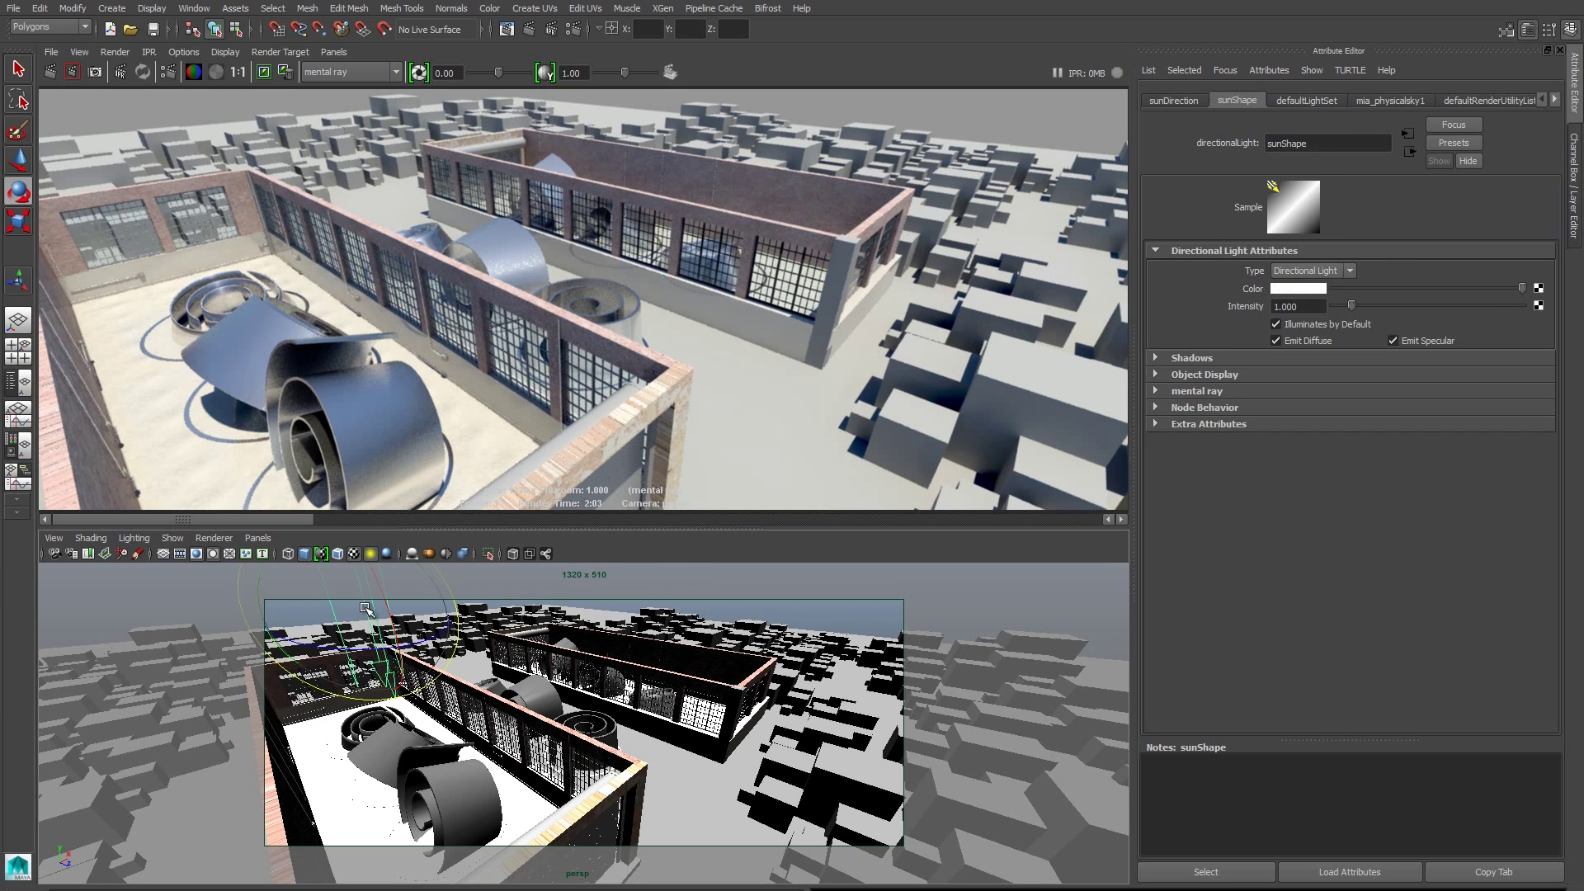
key(w)
mouse_move(365, 611)
mouse_down()
mouse_move(528, 623)
mouse_move(708, 684)
mouse_move(724, 660)
mouse_move(812, 666)
mouse_up()
key(e)
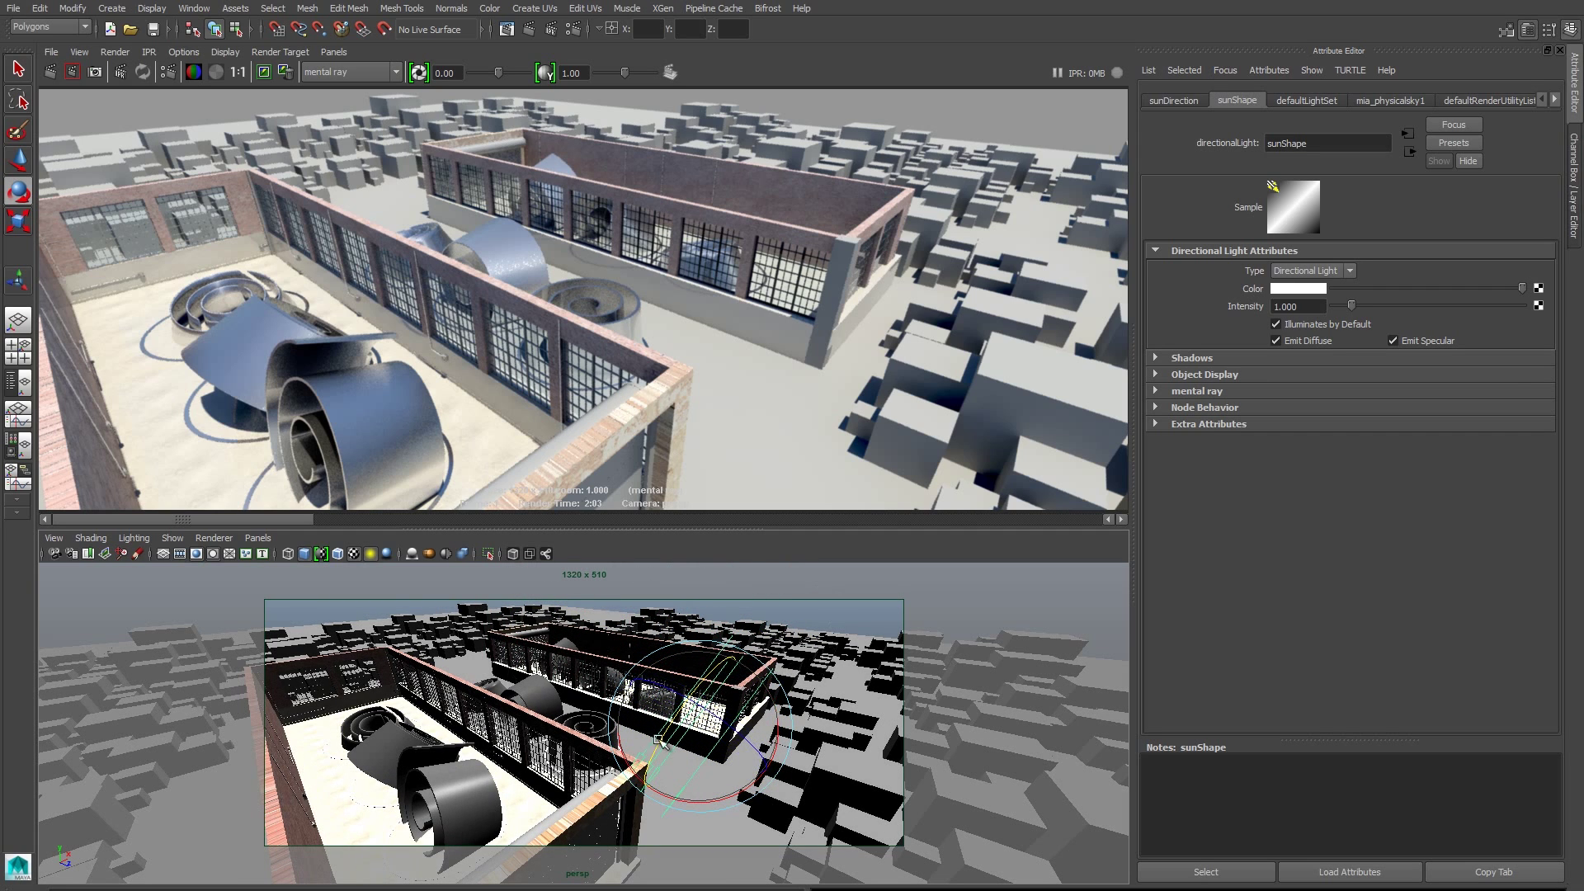
key(7)
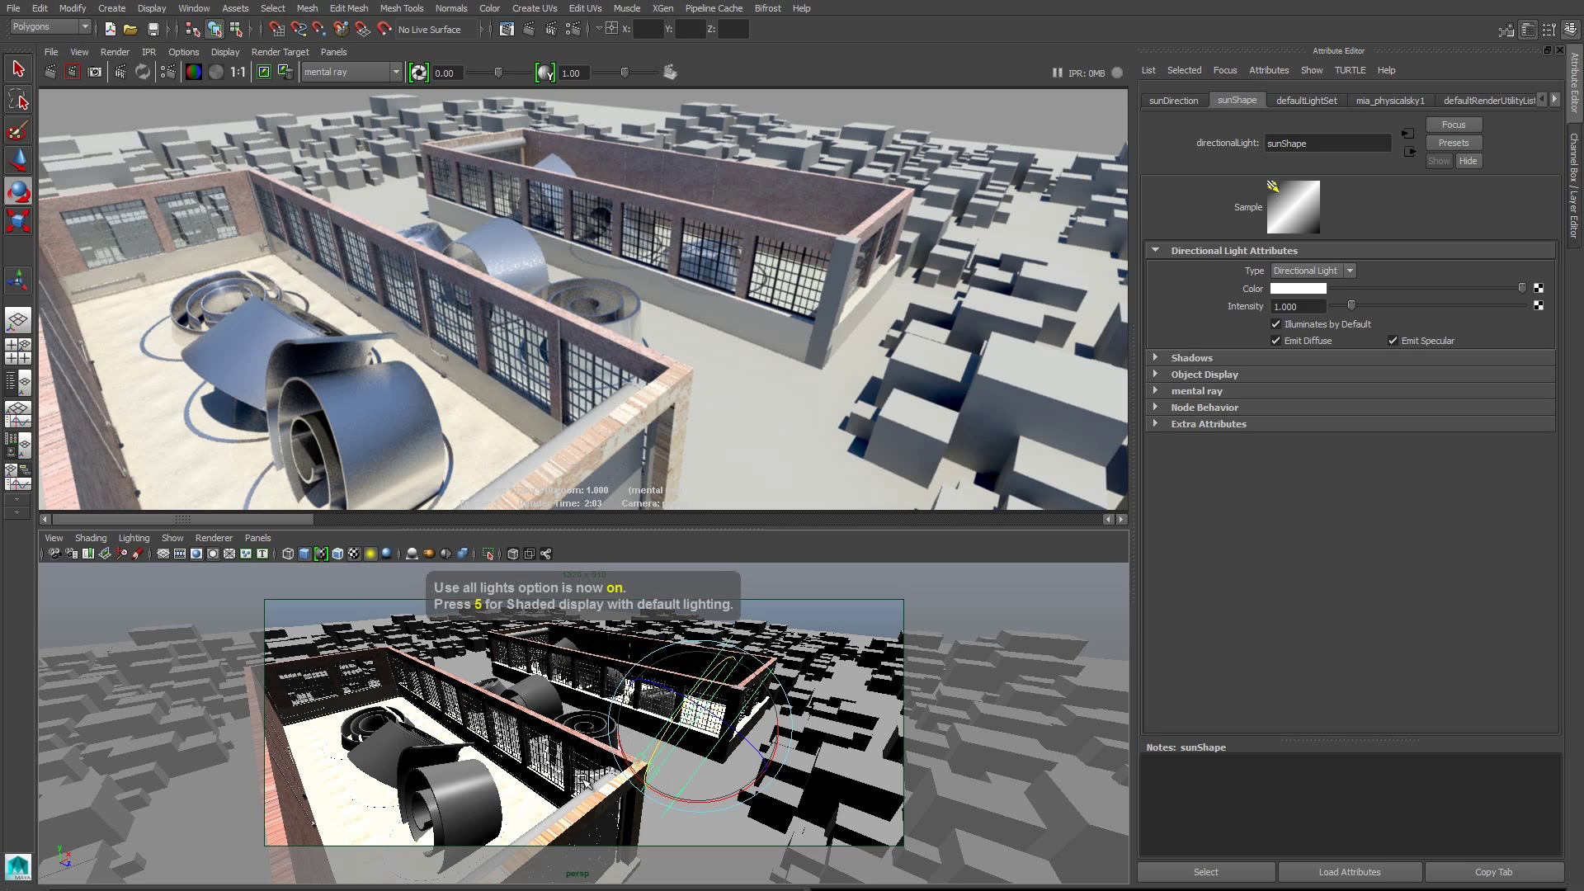
click(51, 72)
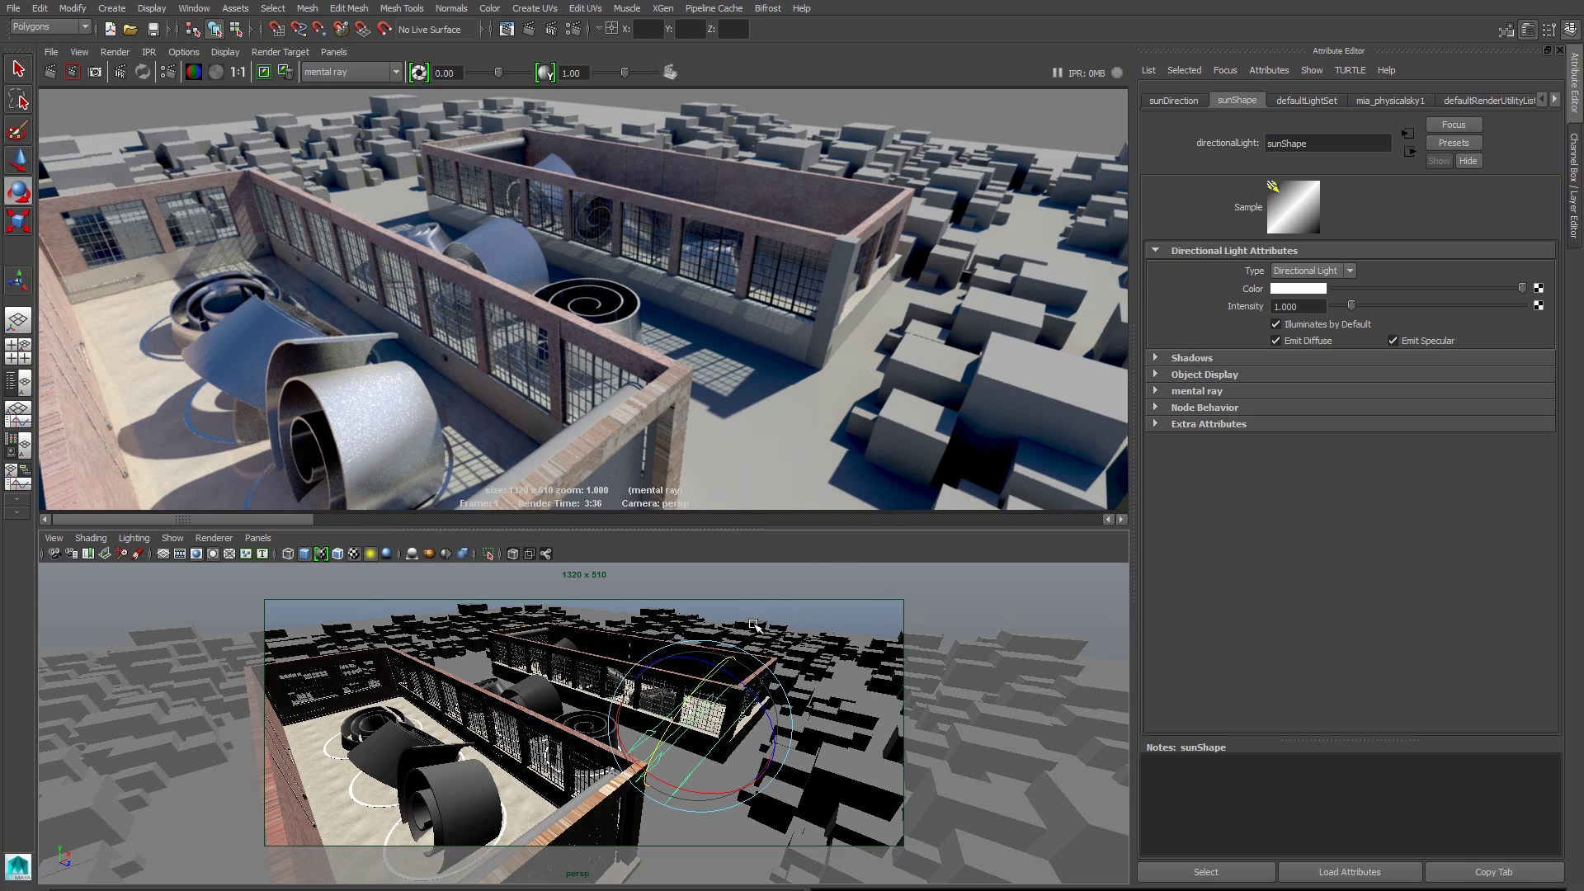
click(50, 70)
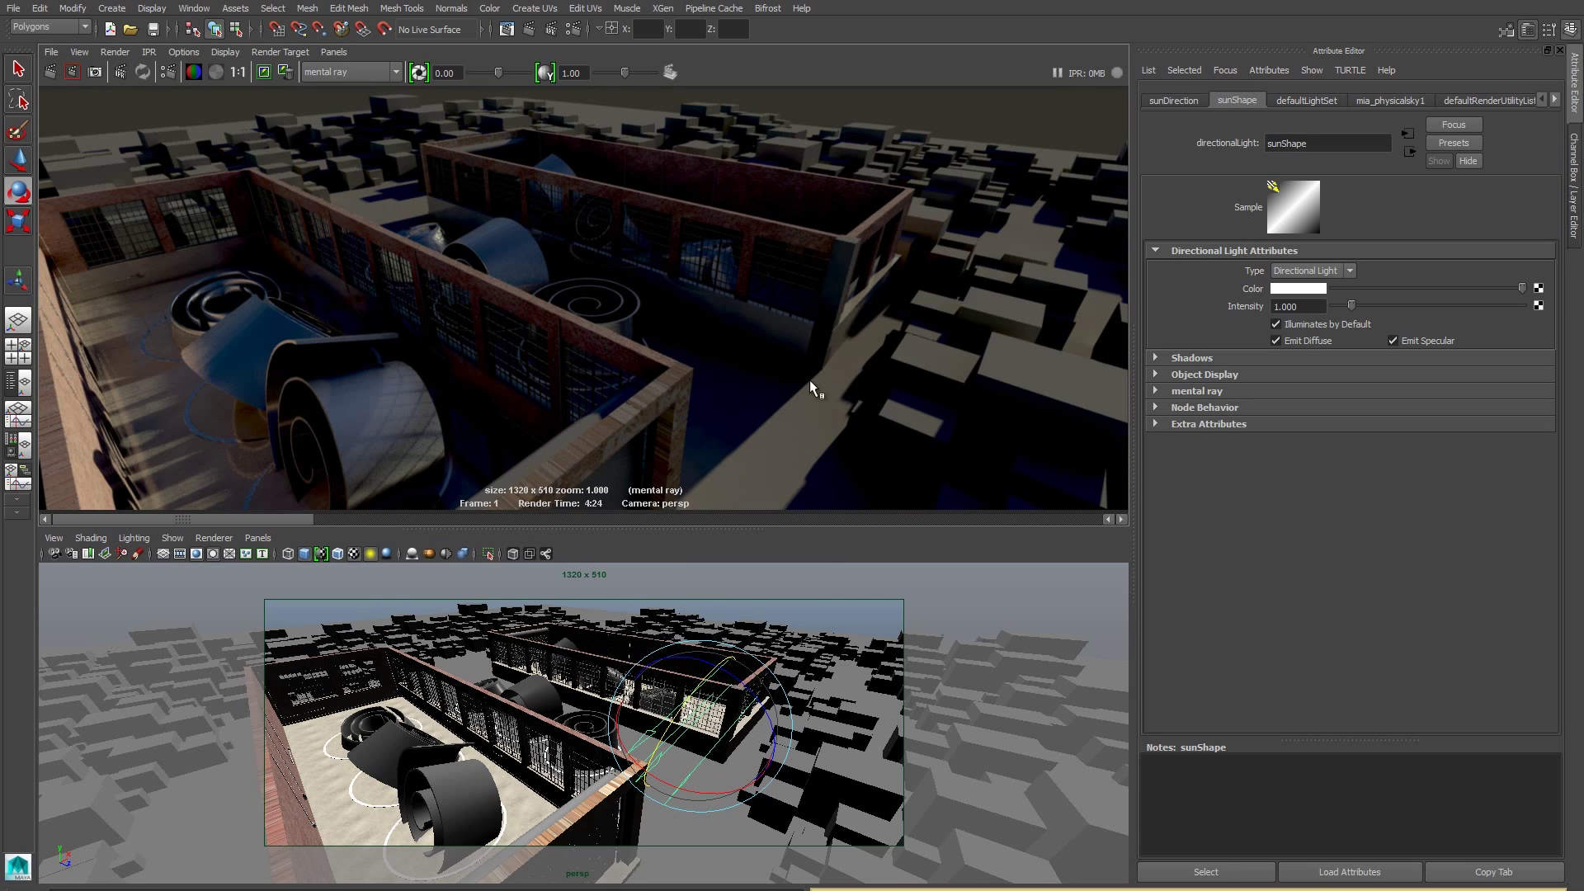
Keep the current render and render the scene again from a lower camera view that includes the horizon
click(266, 74)
drag(214, 519, 296, 520)
alt+drag(627, 710, 700, 757)
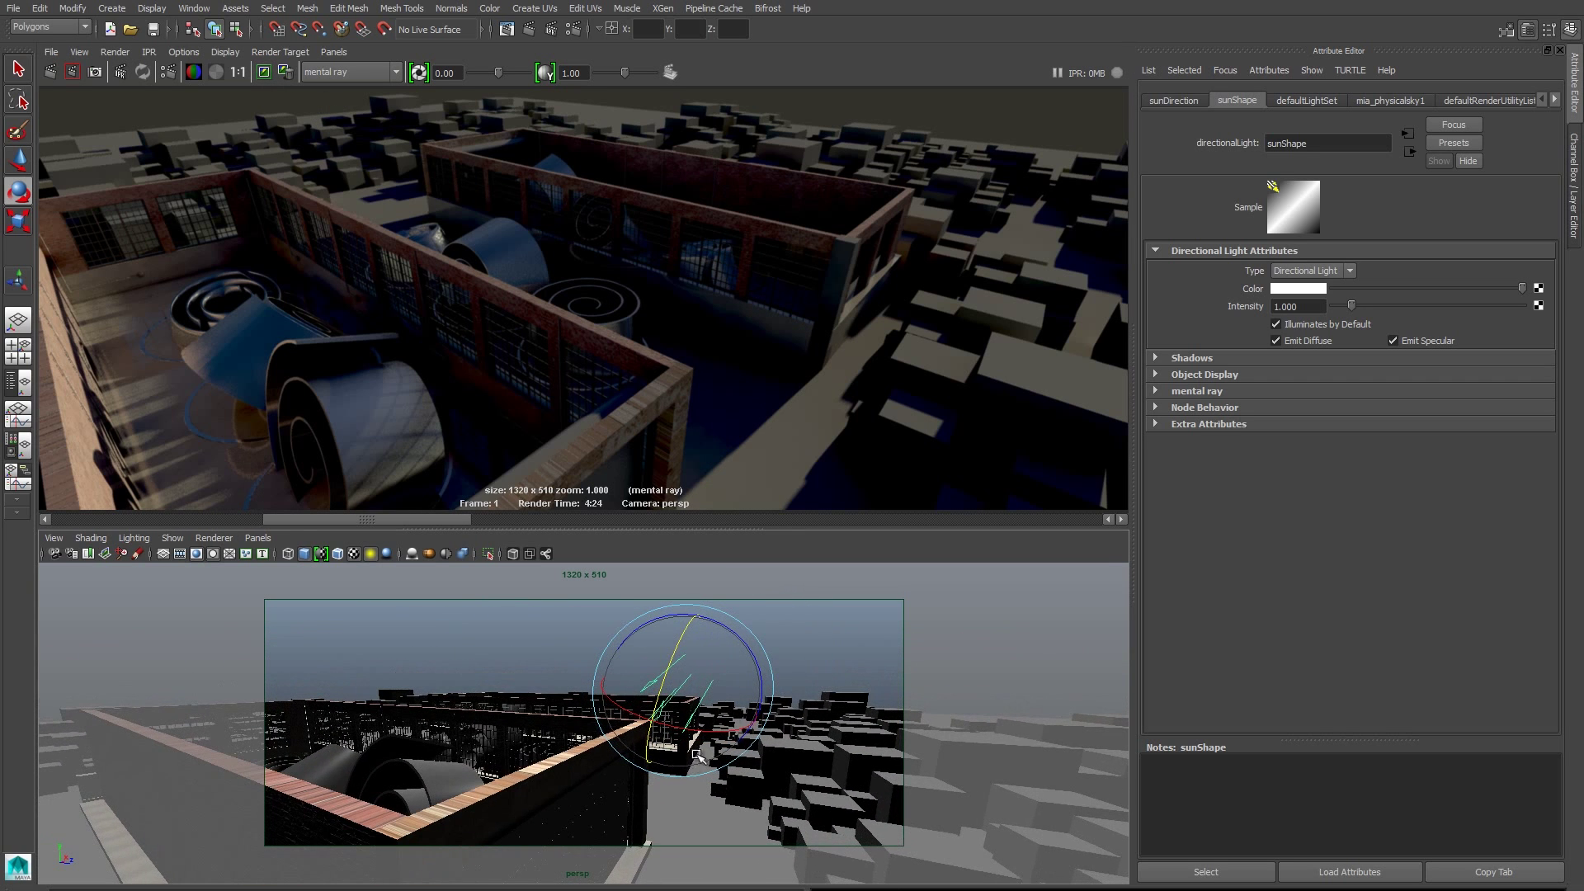
click(742, 640)
click(51, 73)
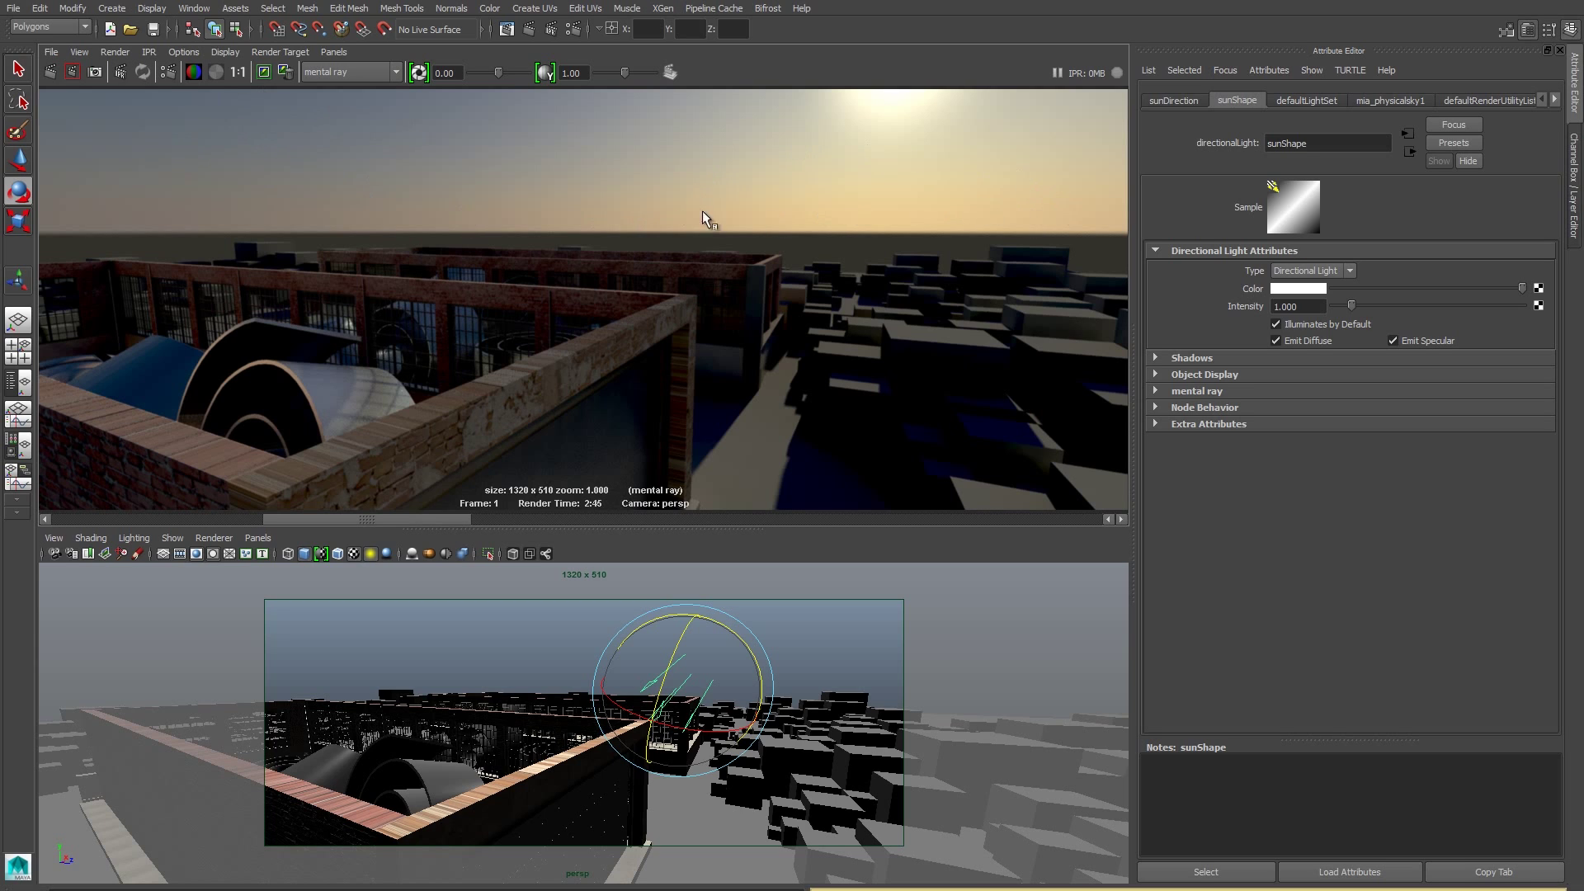
Open the mia_physicalsky1 attributes from the indirect lighting settings and rotate the sun light to a higher angle for a daytime render
key(bracketleft)
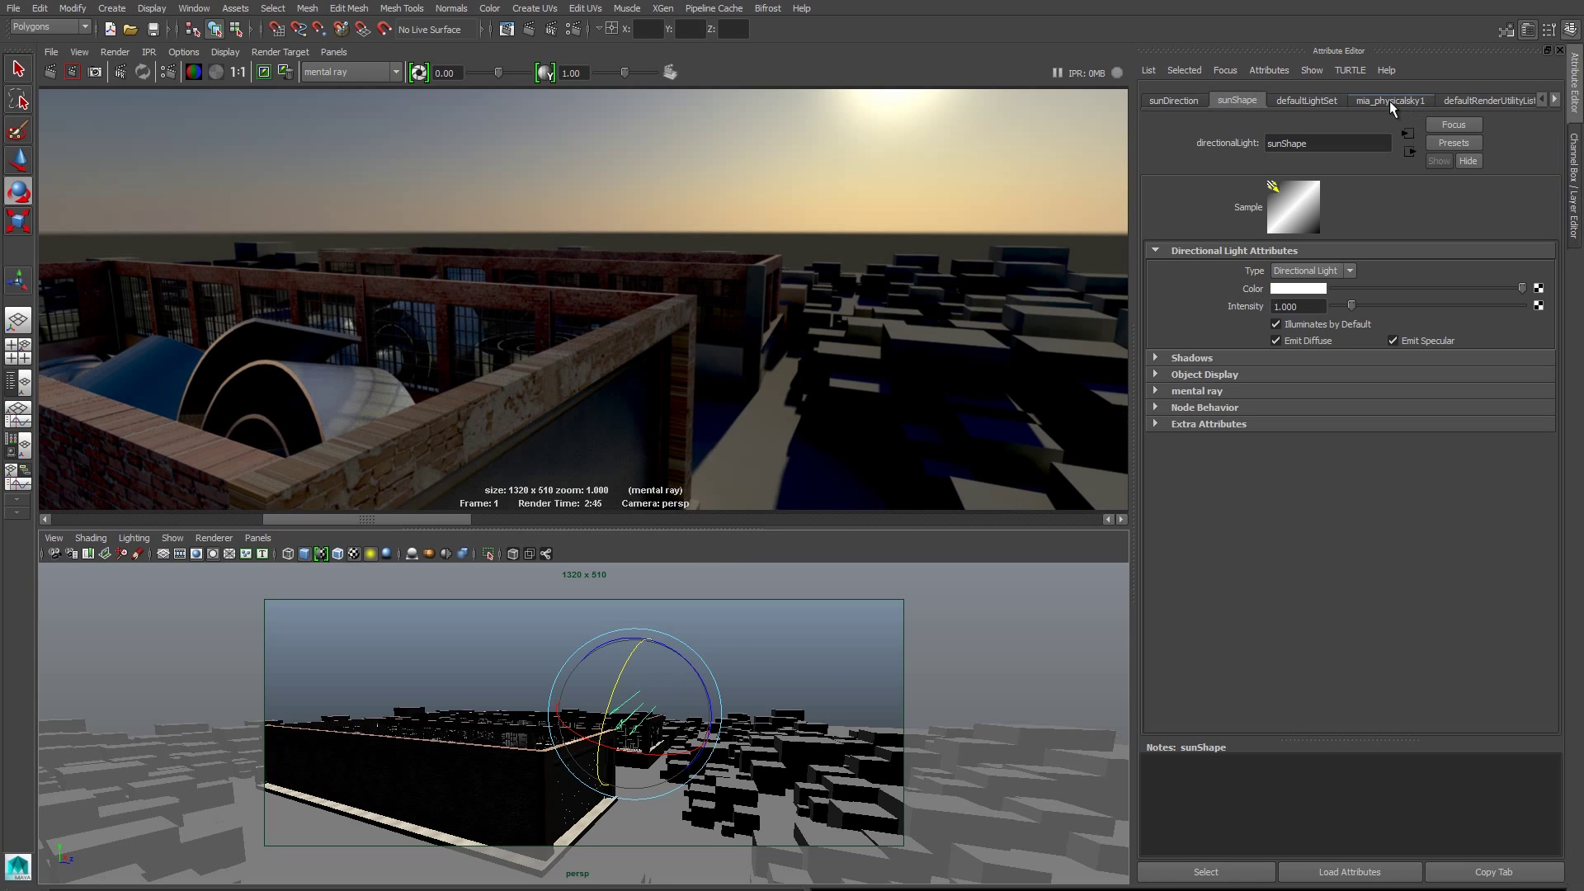
click(574, 29)
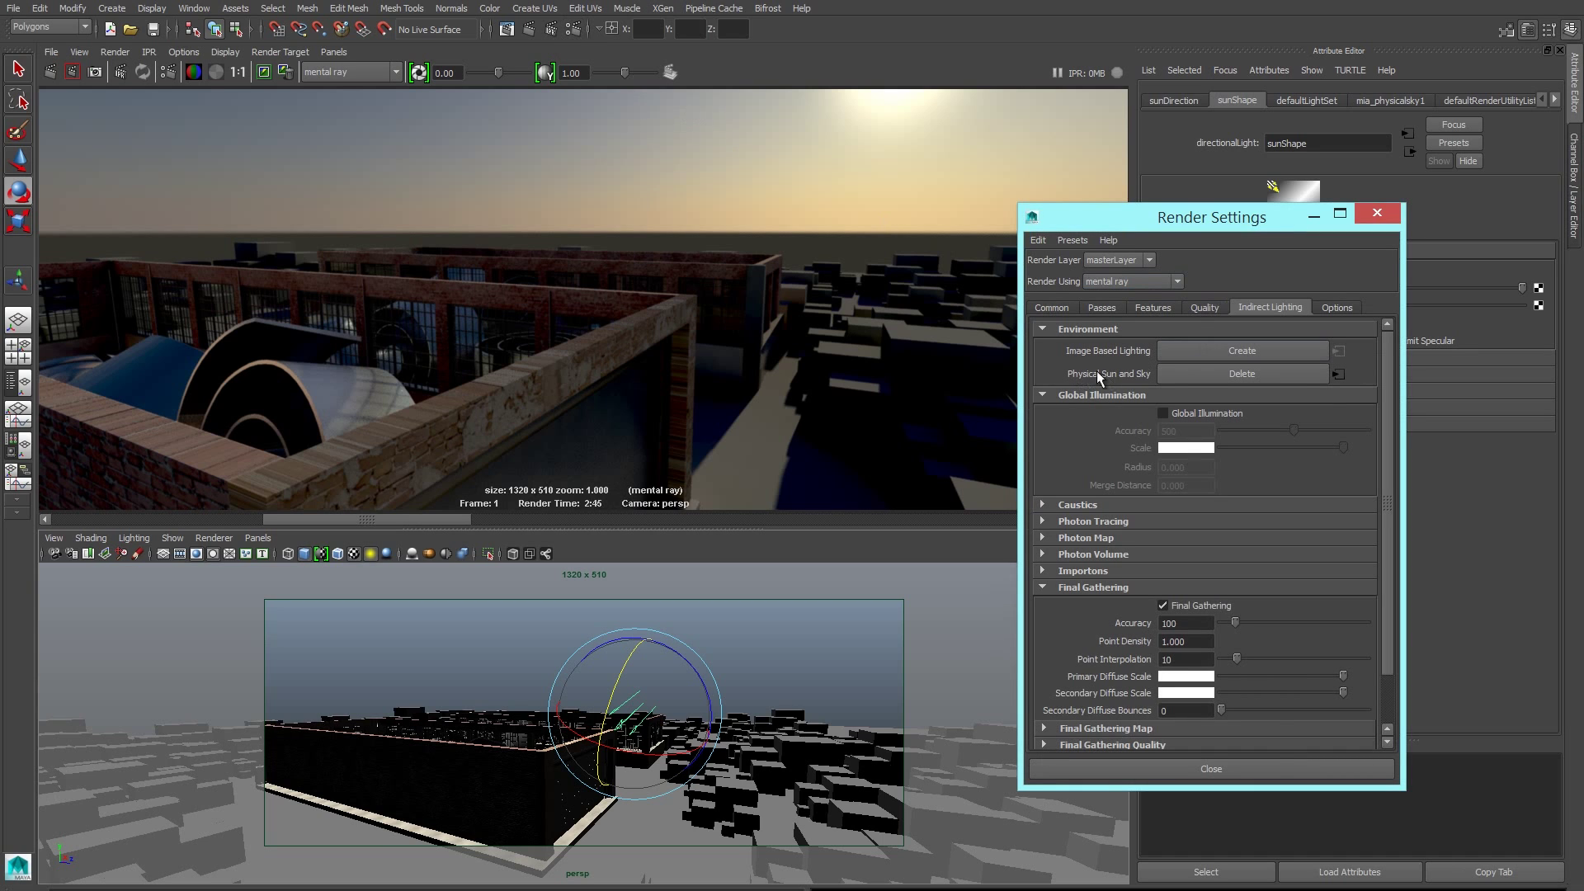
click(1338, 373)
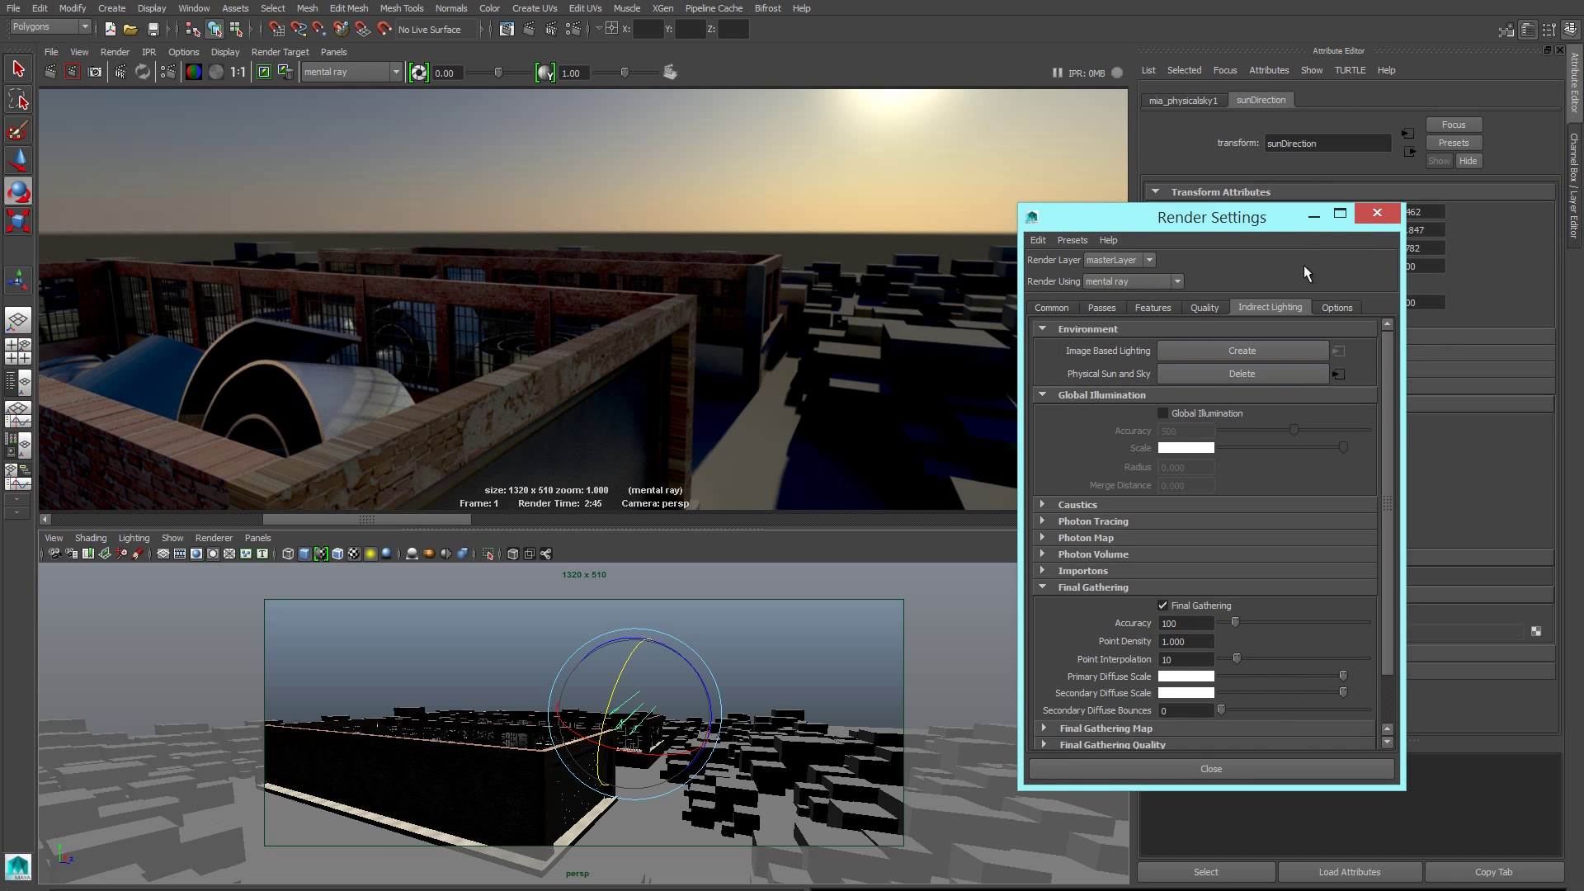
click(1377, 212)
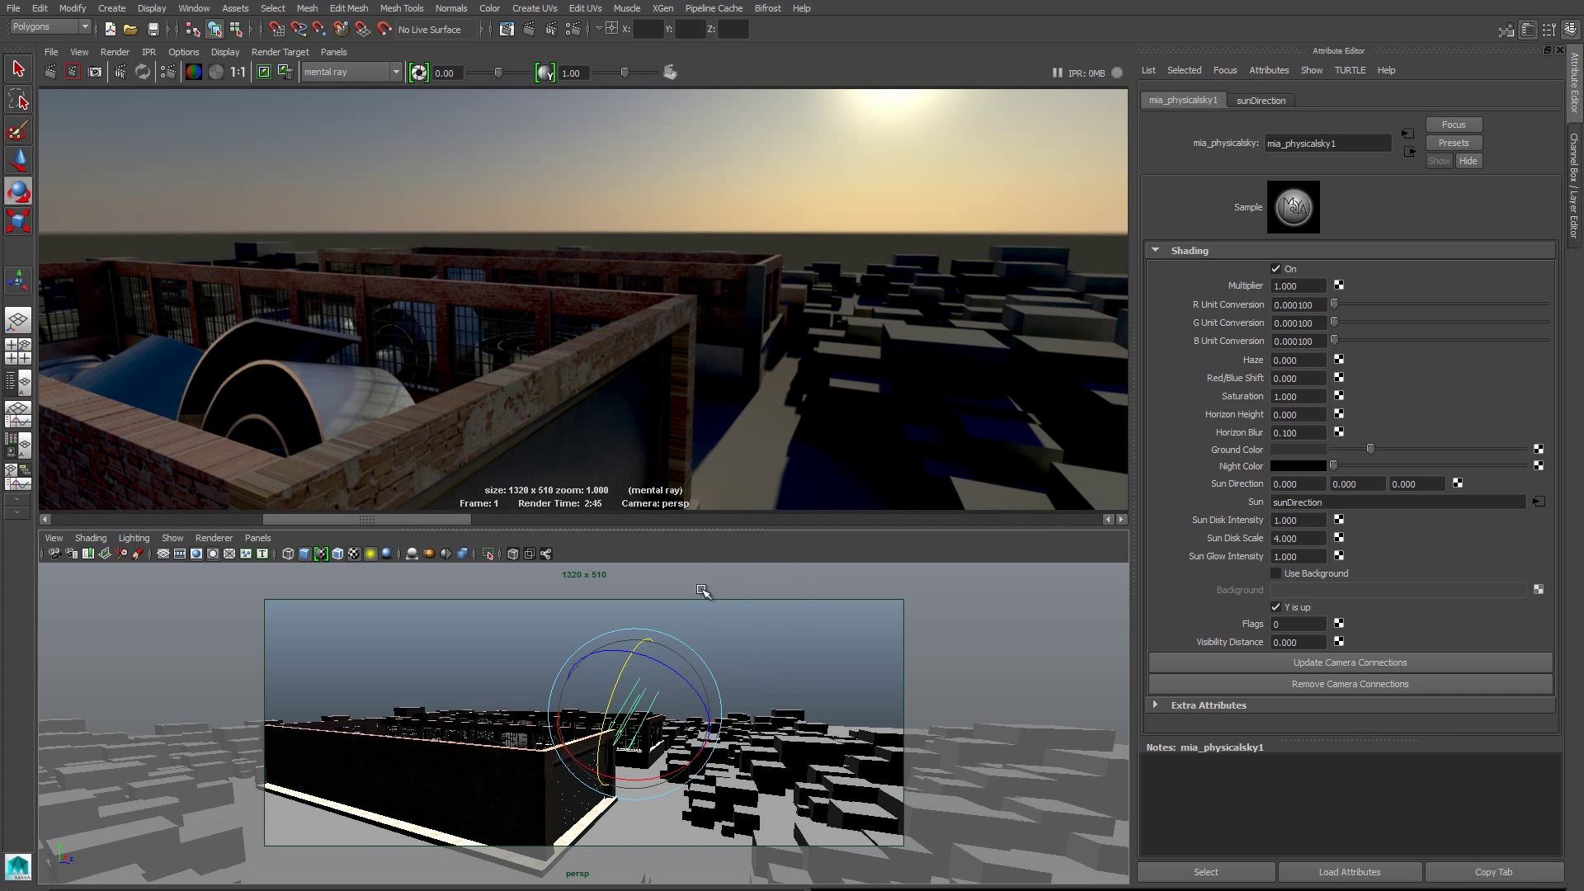
mouse_move(752, 676)
alt+mouse_down()
mouse_move(737, 708)
mouse_move(737, 664)
alt+mouse_up()
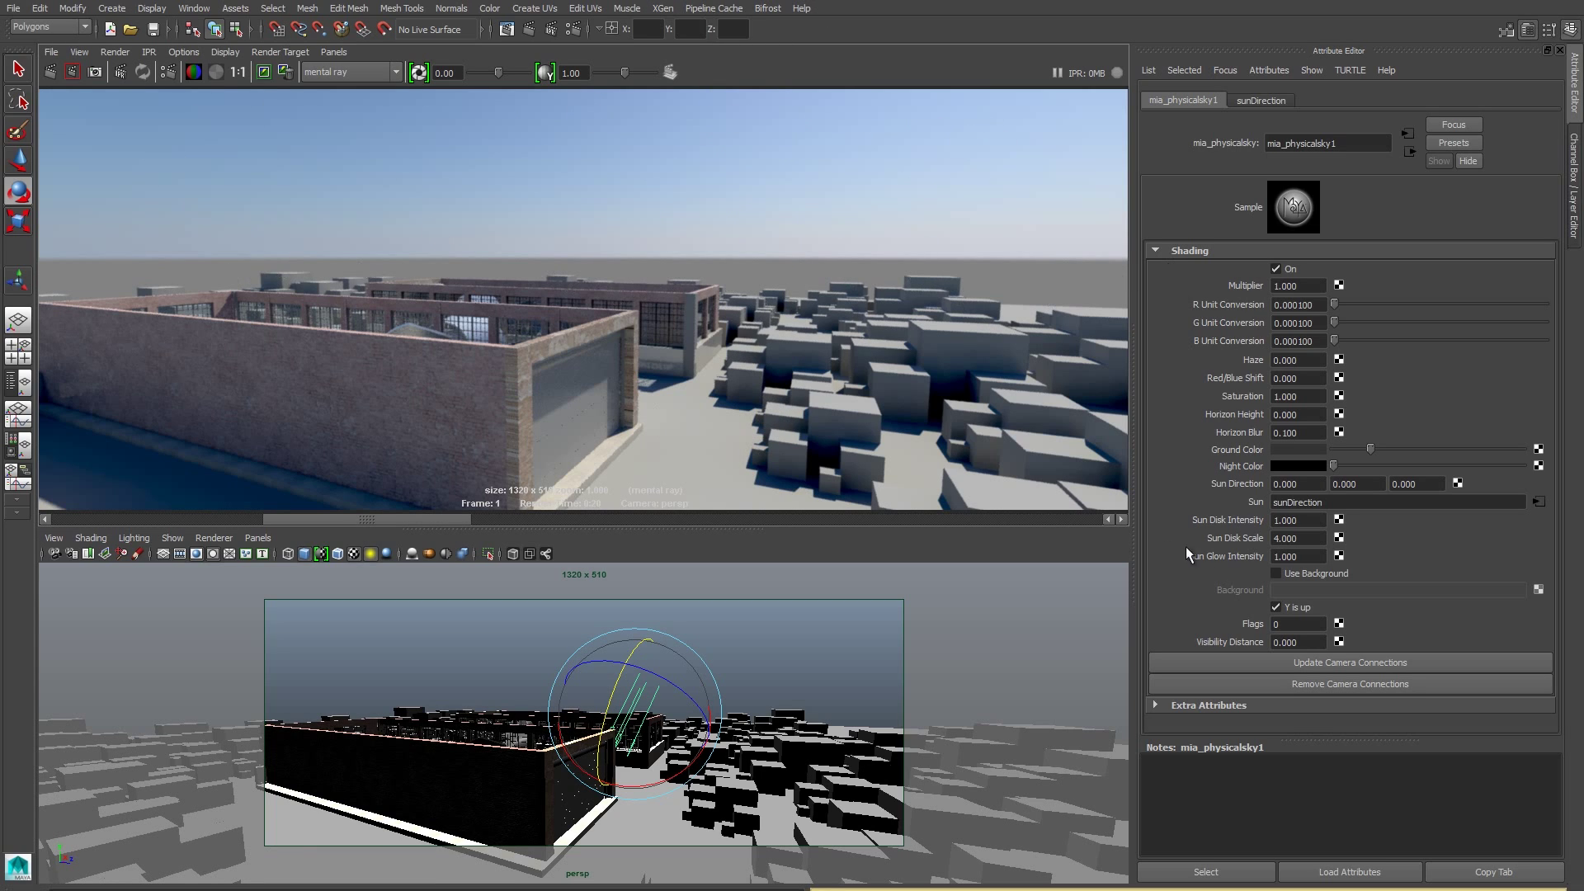
Set the physical sky's Horizon Height to -0.5 and Red/Blue Shift to -1, and re-render the scene
click(1286, 415)
text(-0.5)
key(shift+Tab)
text(-1)
key(Return)
click(50, 72)
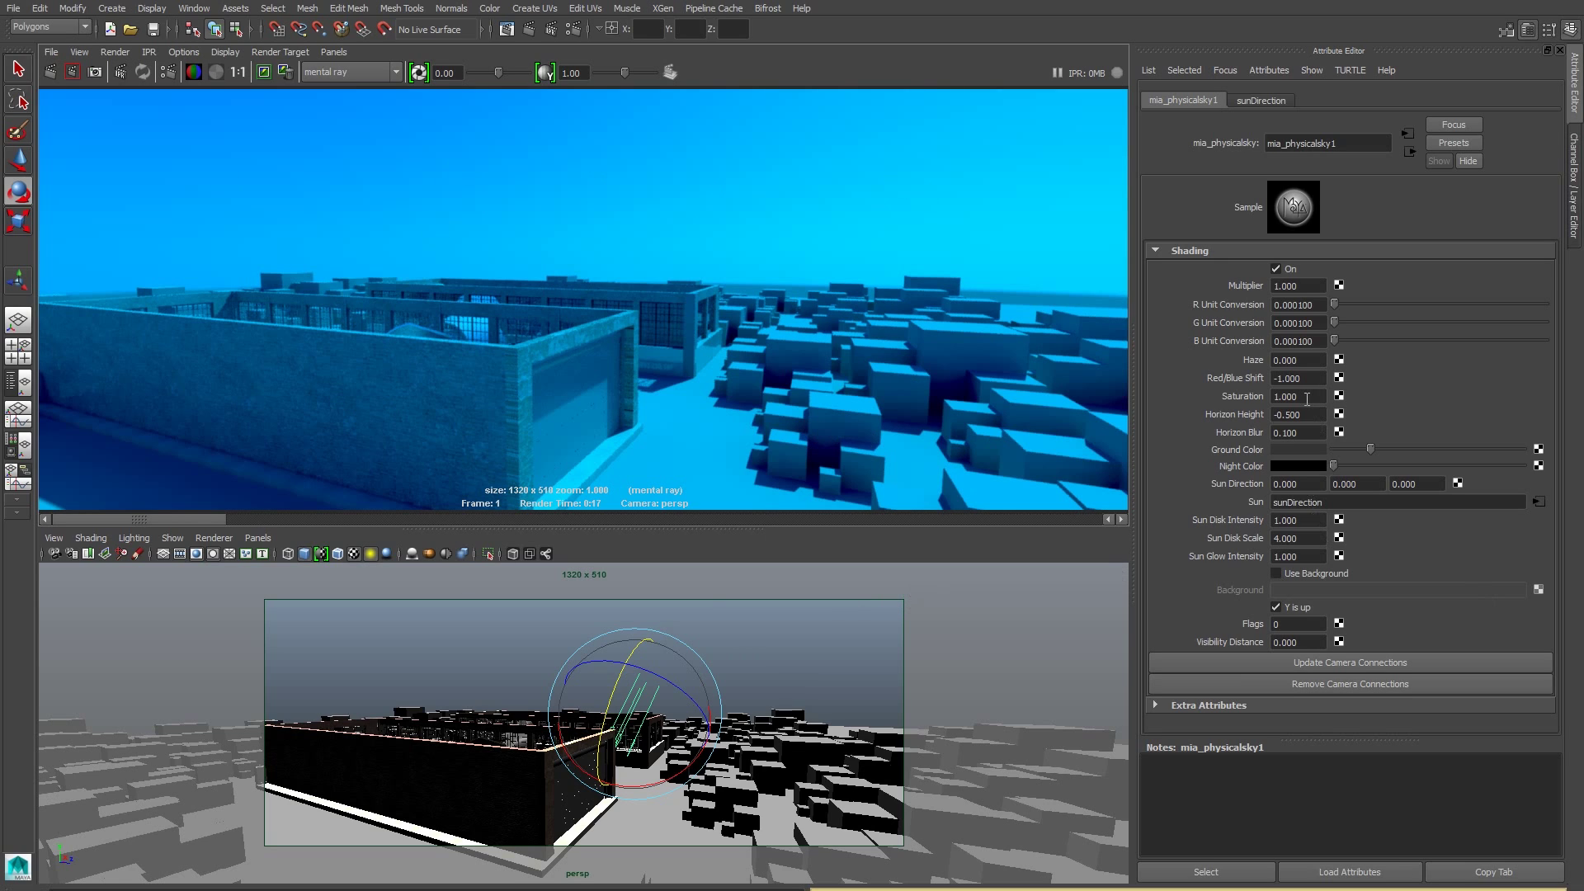
Set the sky's Red/Blue Shift to -0.3 and render the scene with the milder blue tint
key(Return)
text(-0)
text(.3)
key(Return)
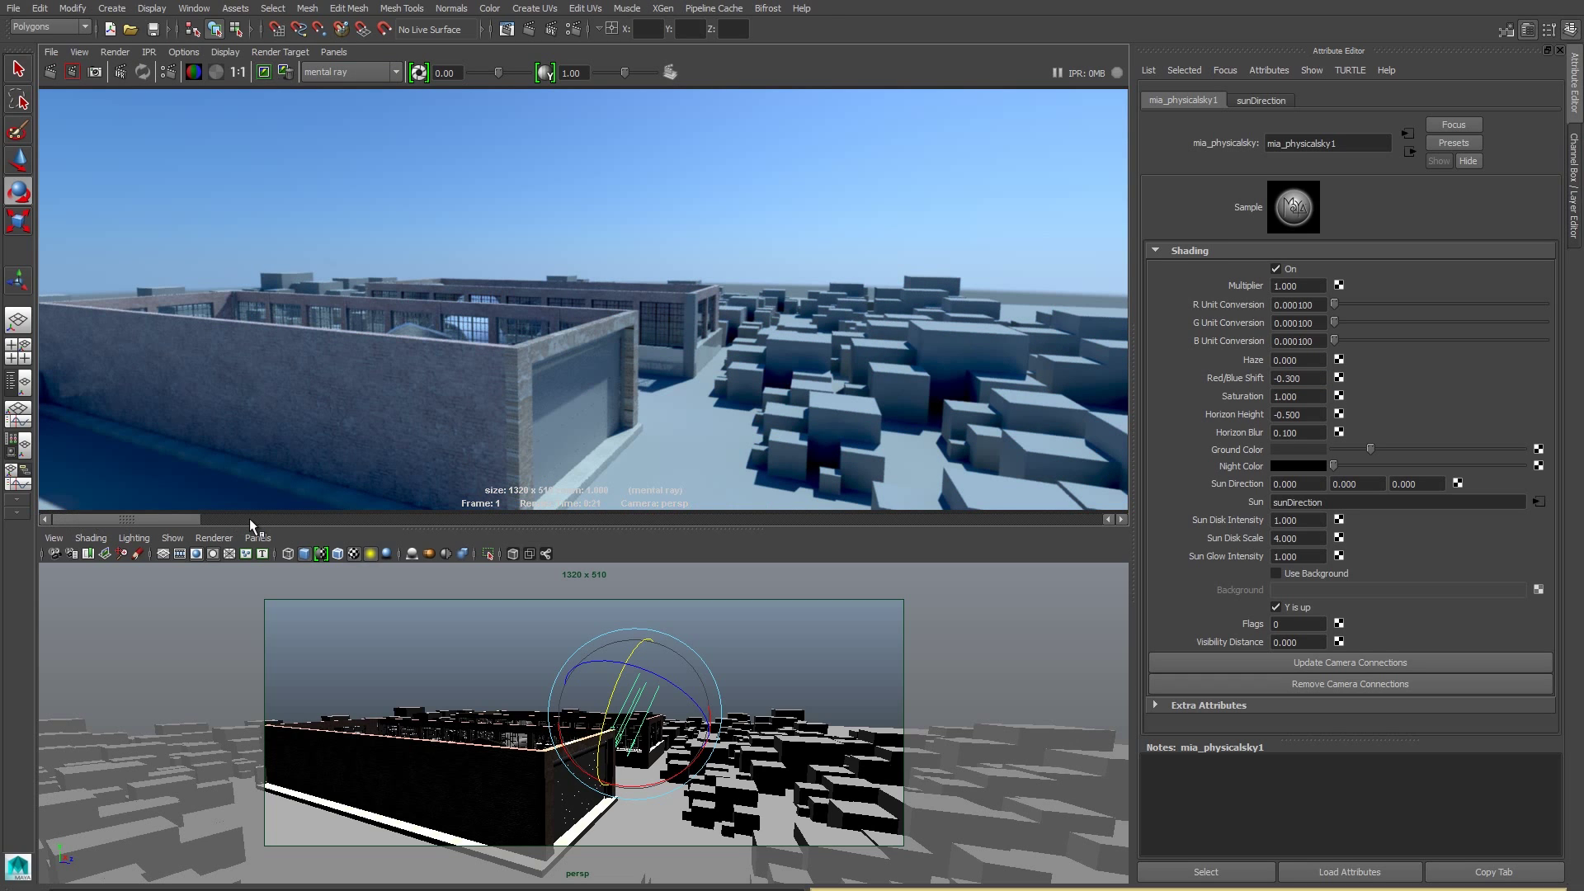
Set the sky's Red/Blue Shift to 0.5, render the scene, and keep the image for comparison
text(0.5)
key(Return)
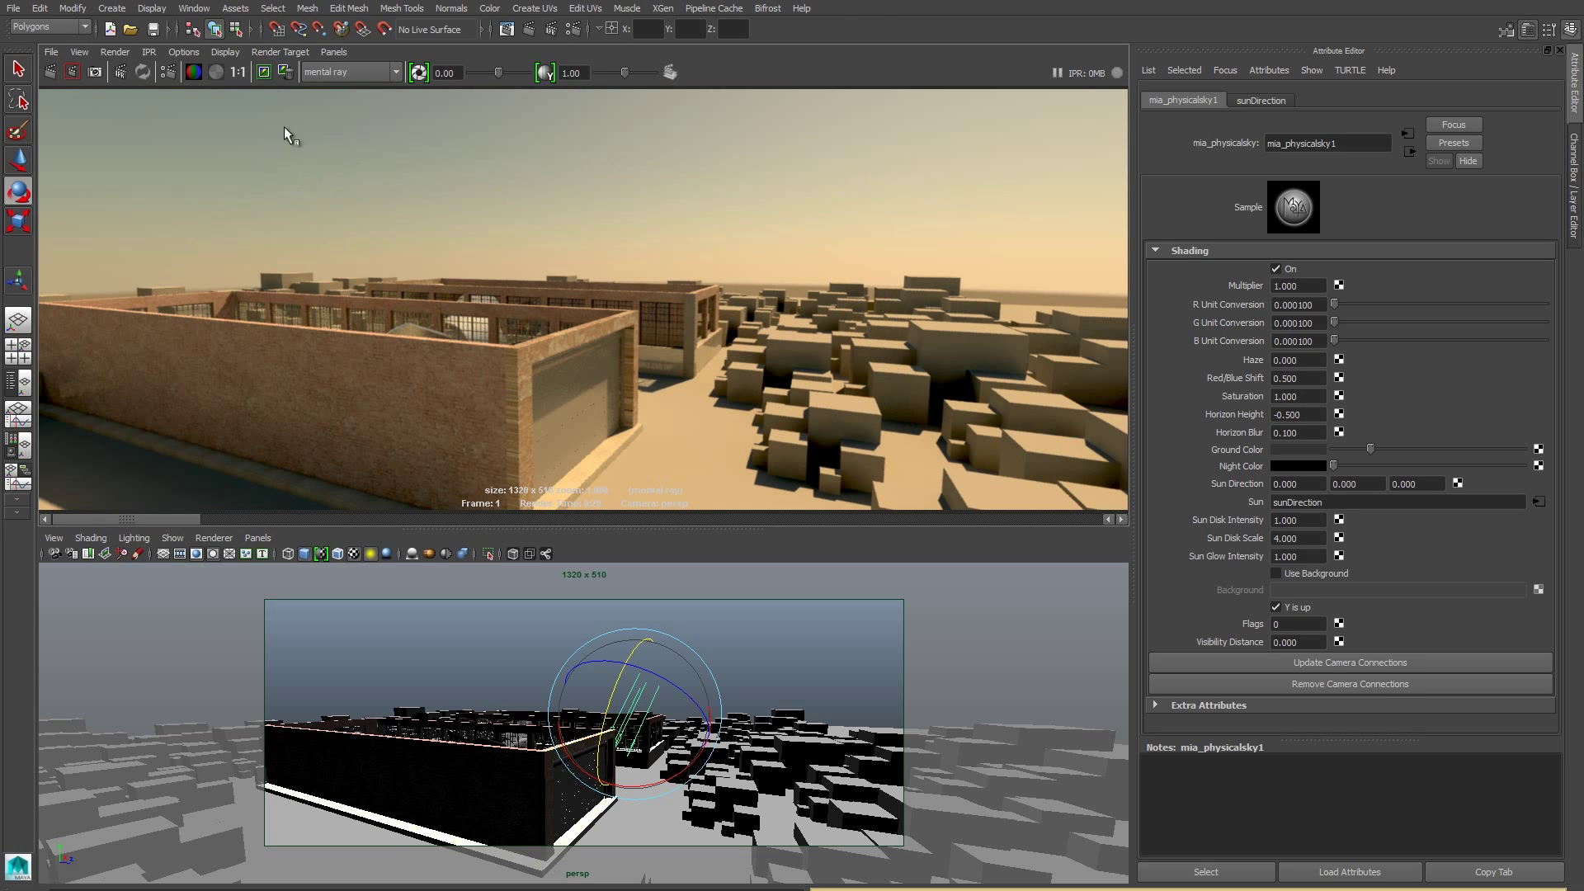
click(264, 72)
drag(210, 519, 248, 519)
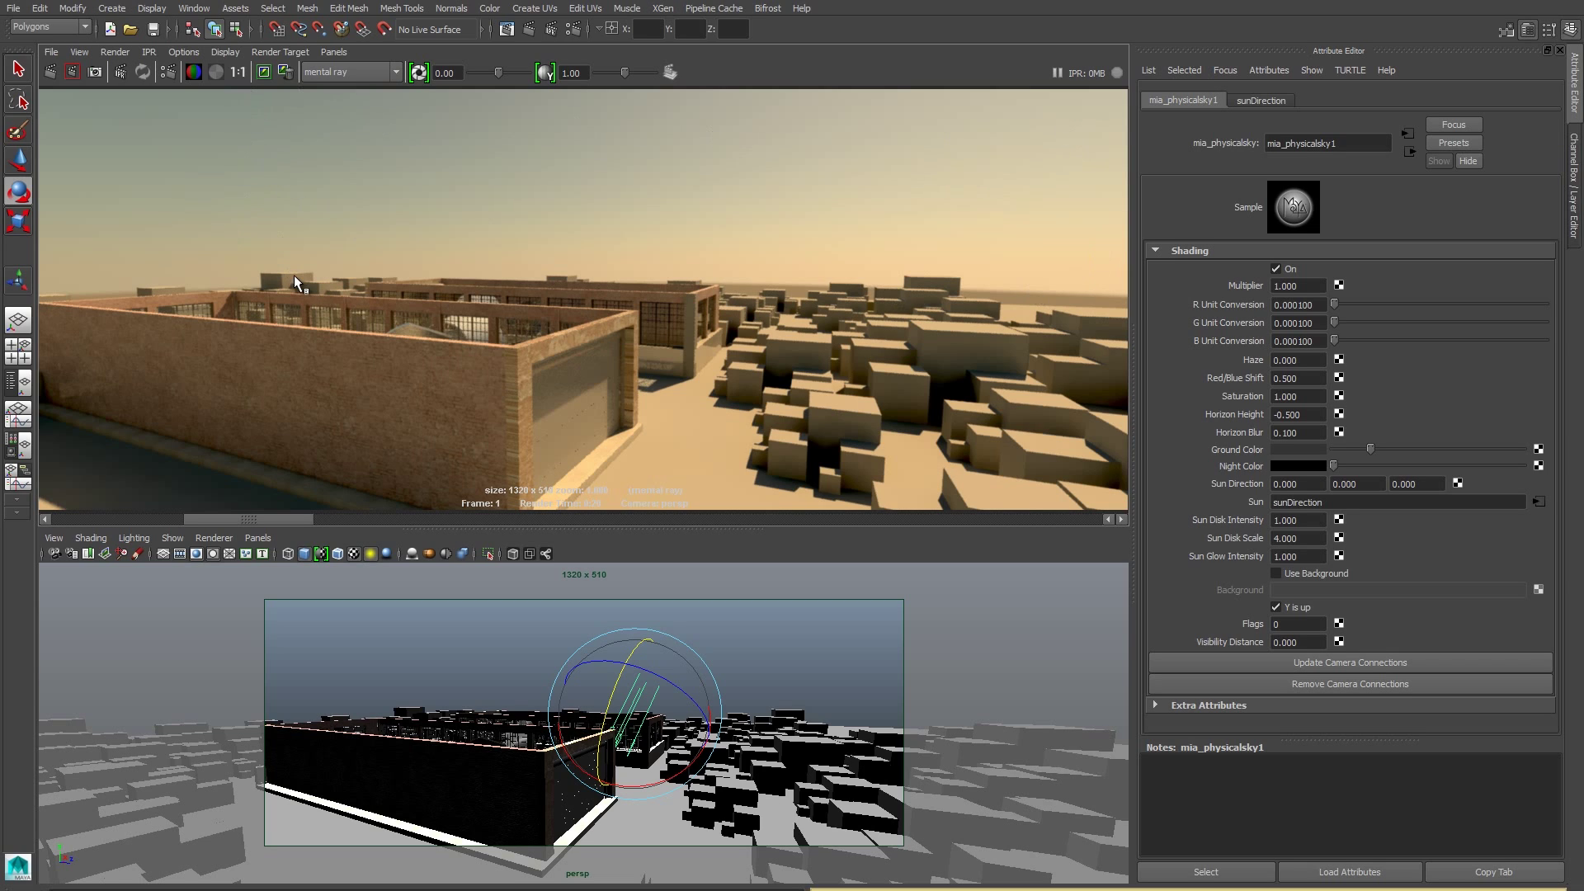
Set the sky's Haze to 10, re-render, and compare the image with the stored renders
click(1298, 360)
text(10)
key(Return)
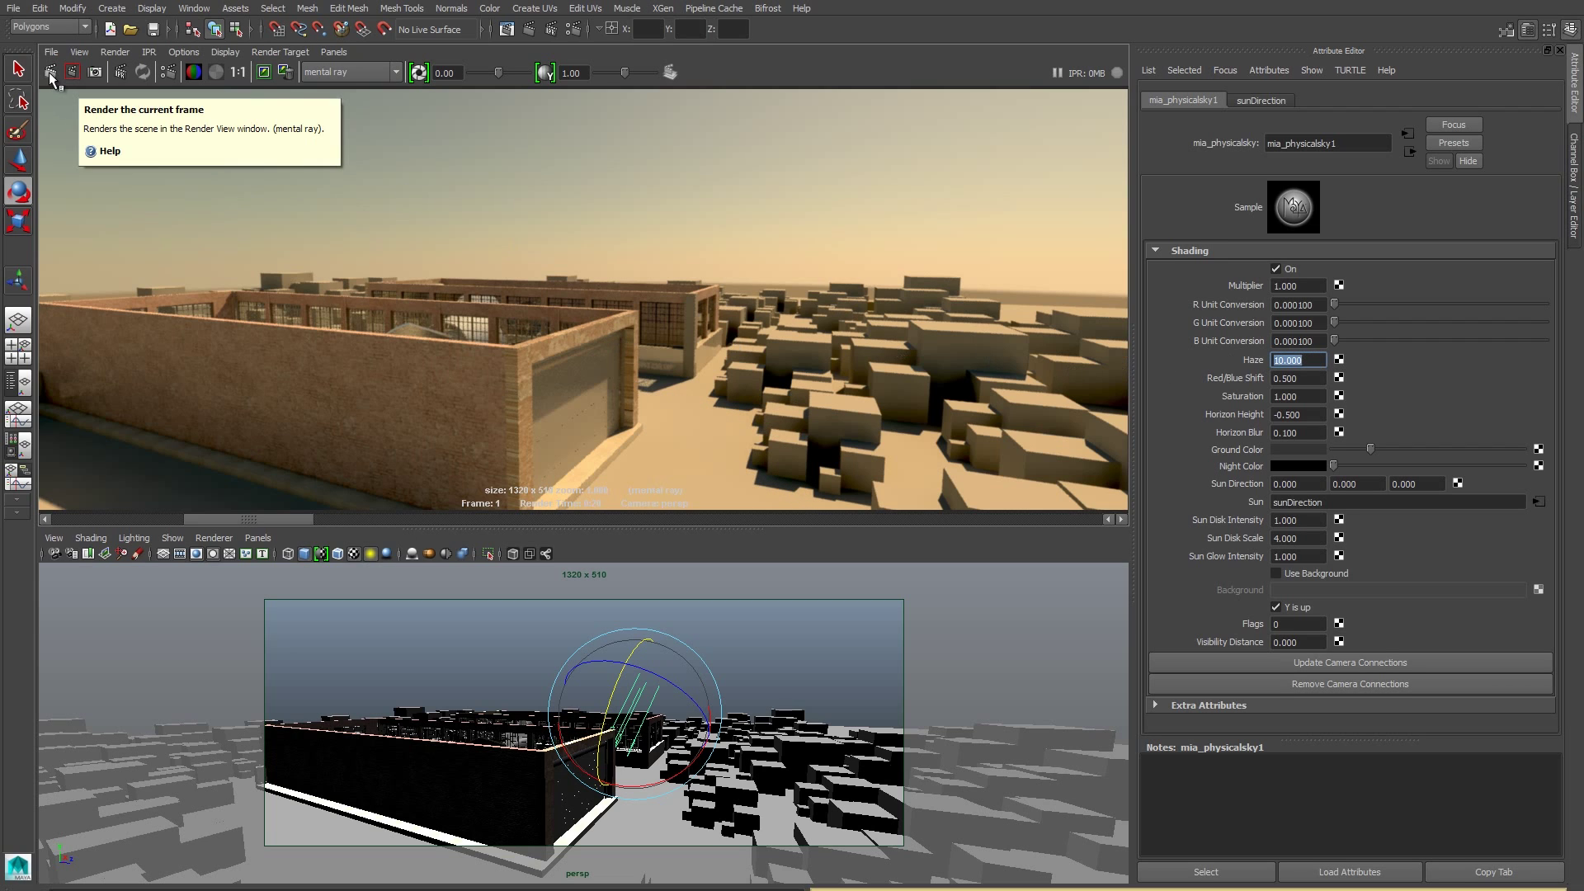
drag(248, 519, 116, 518)
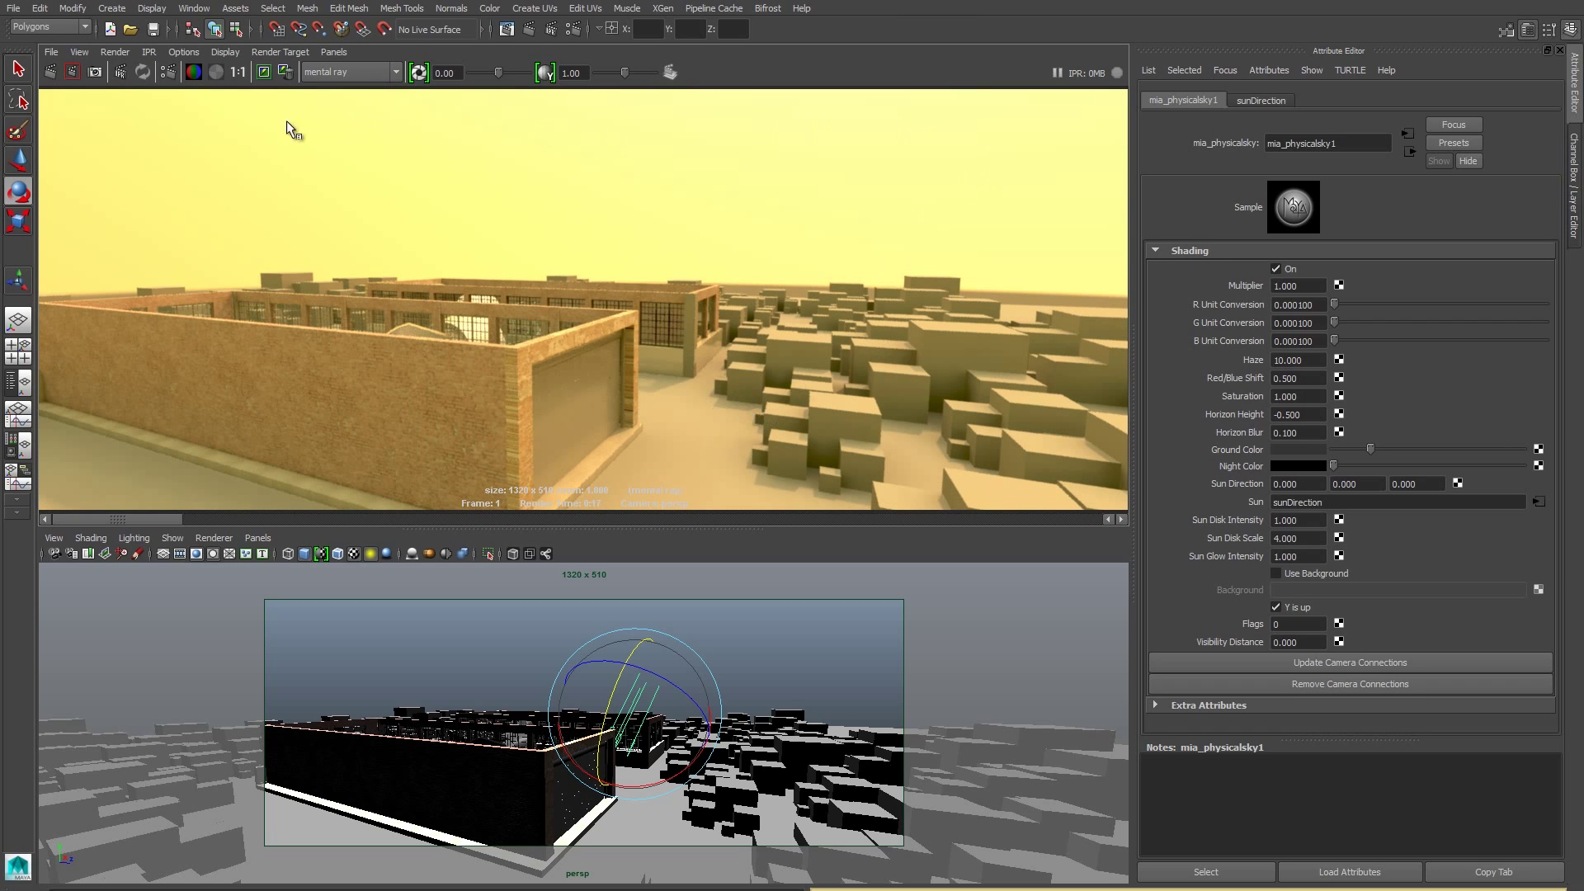
Keep the hazy render, set the Red/Blue Shift to -0.5, and render the scene again for comparison
click(262, 73)
click(1310, 380)
text(-0.5)
key(Return)
click(101, 518)
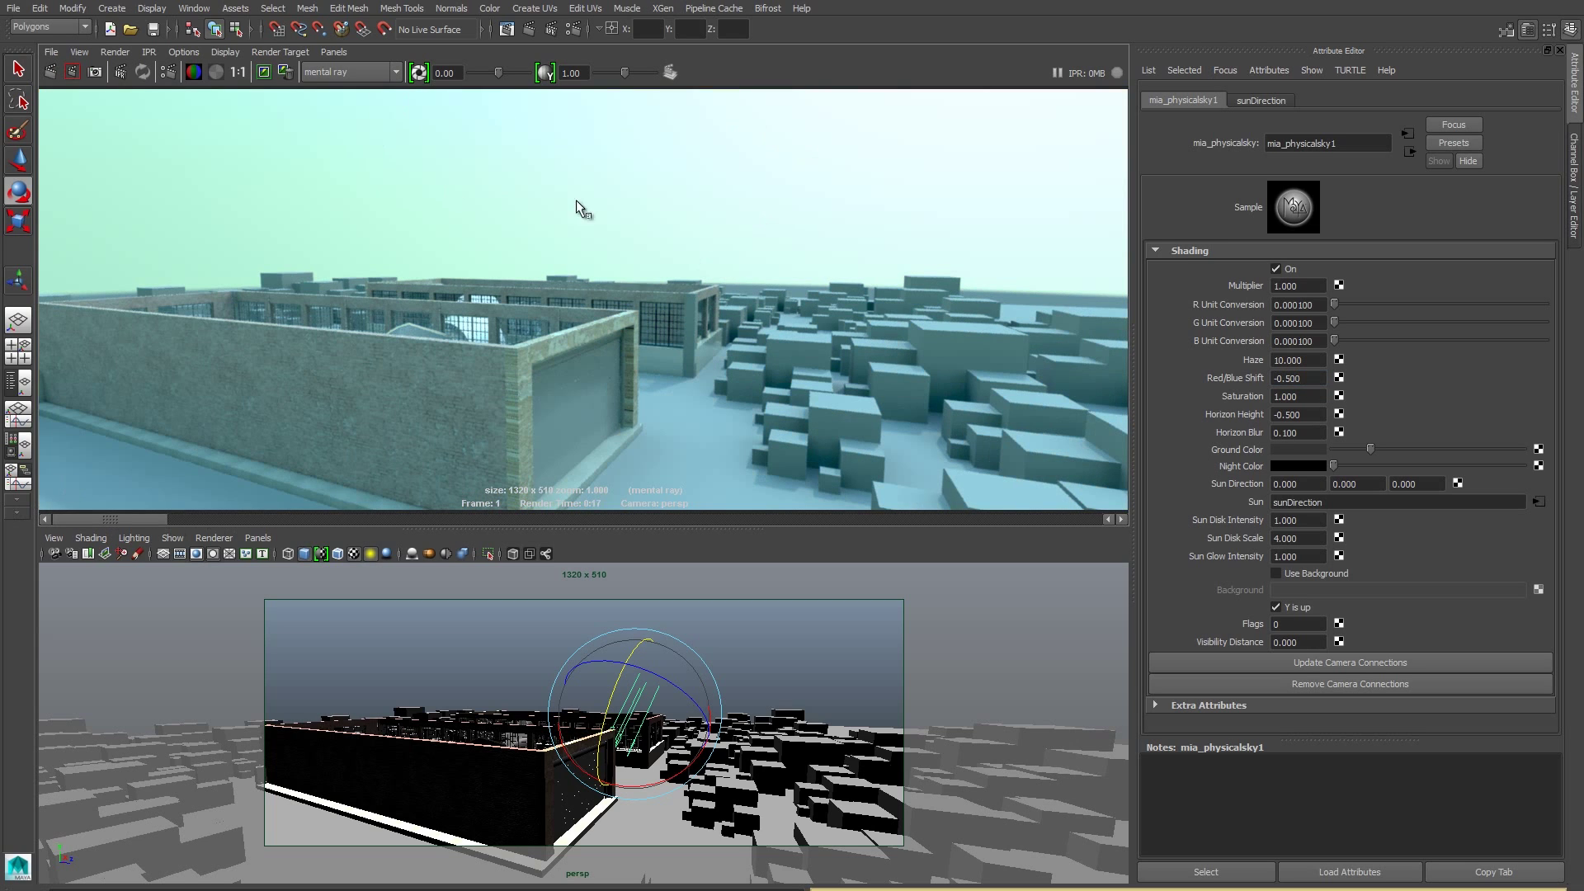
Set the sky's Haze, Saturation and Red/Blue Shift to 0 and render the scene with an unsaturated sky
click(1300, 361)
text(100)
key(Return)
click(47, 70)
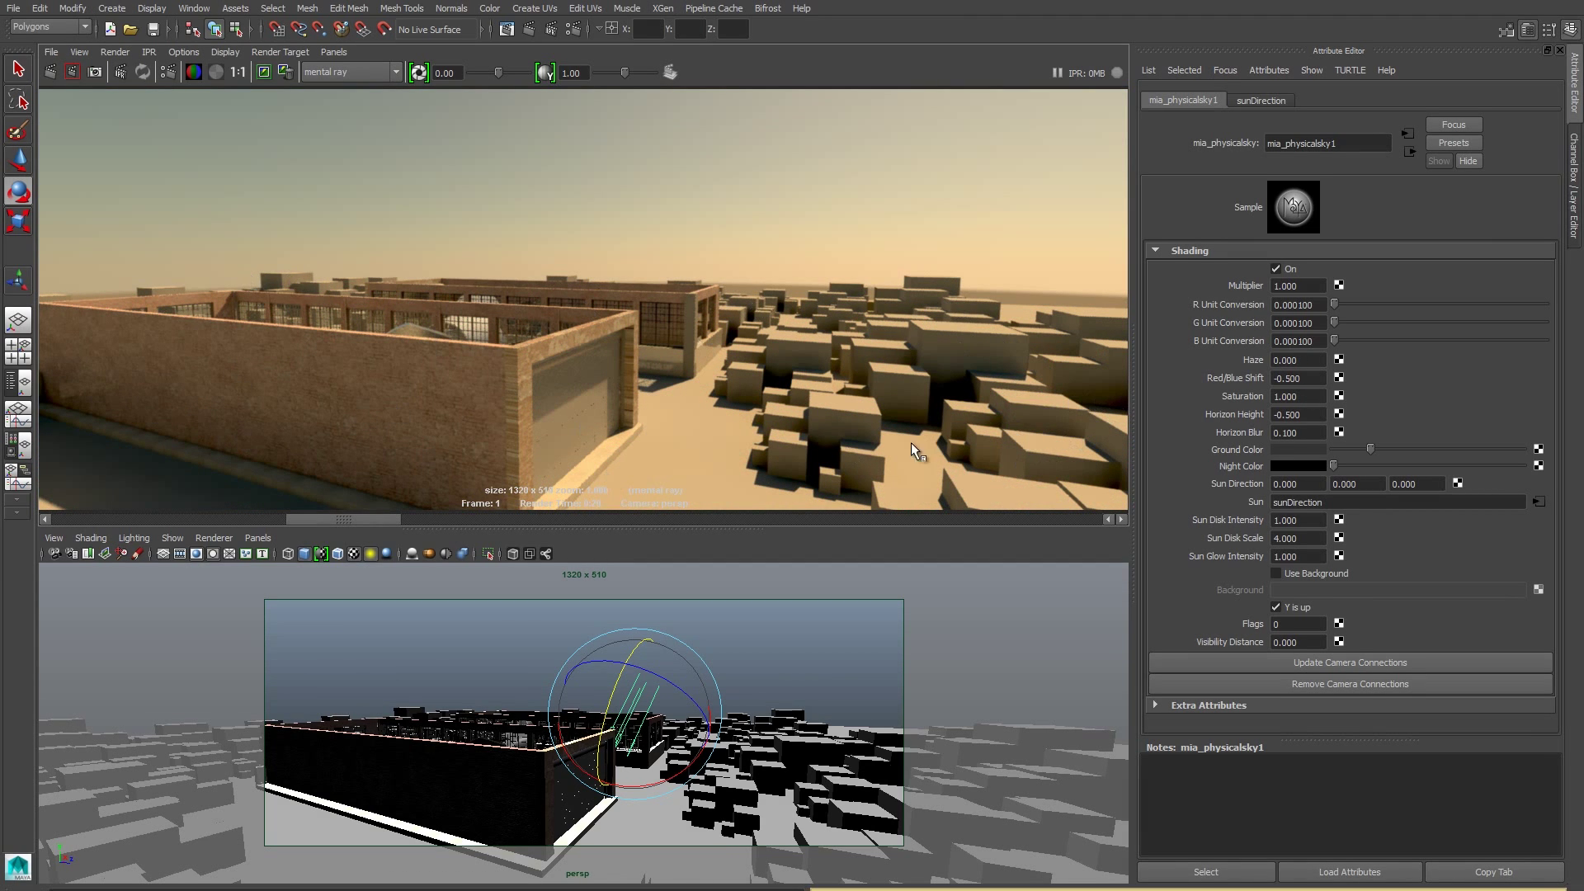
double_click(1299, 397)
text(0)
key(Return)
key(F5)
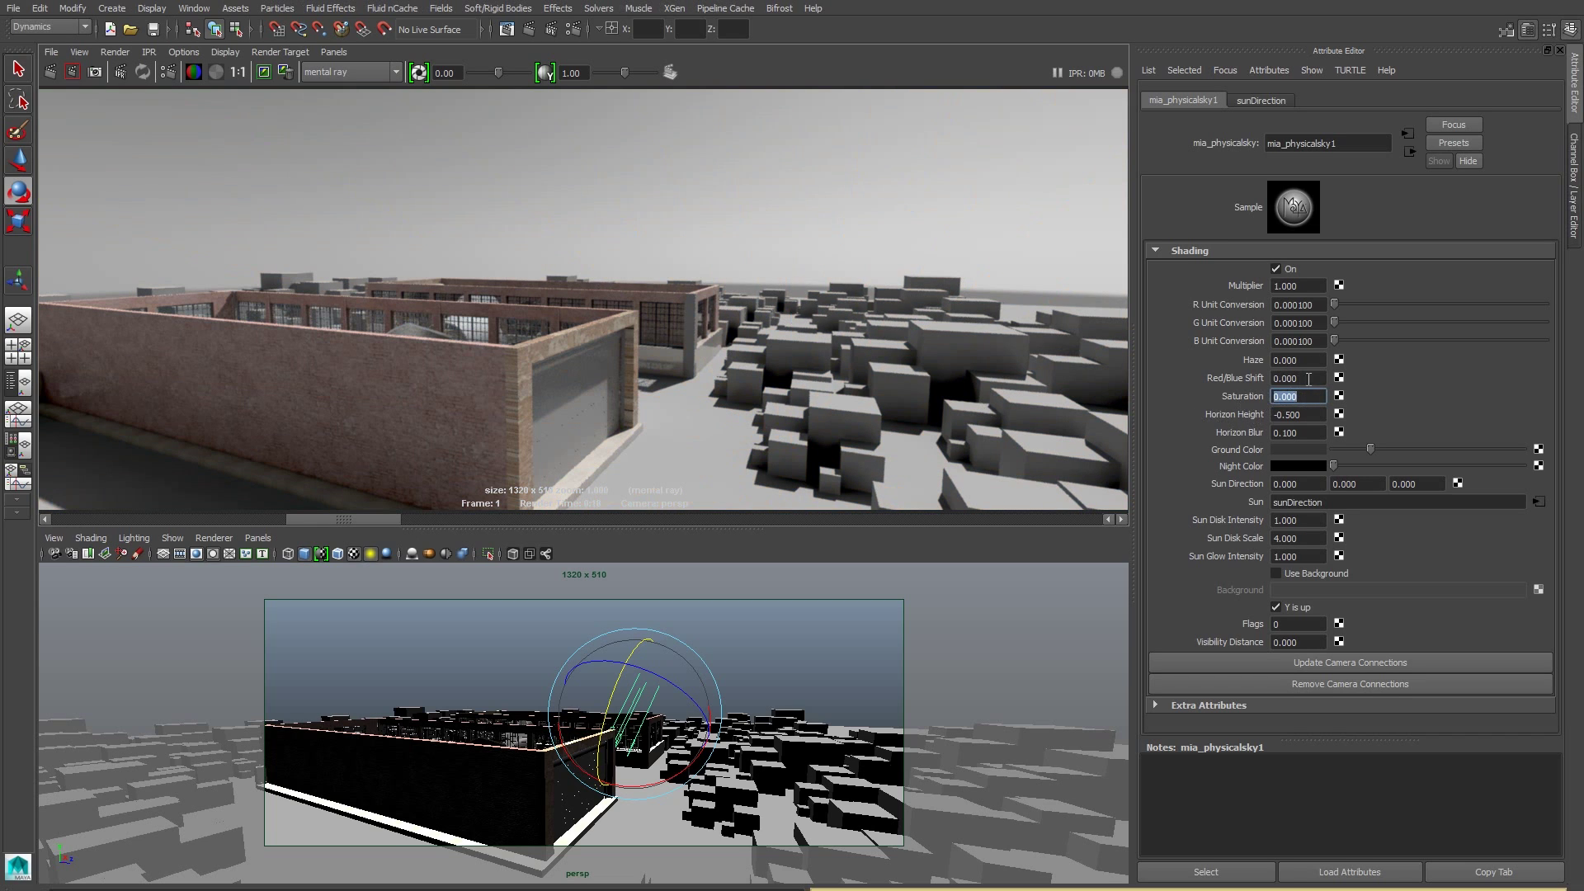
double_click(1298, 378)
text(0)
key(Return)
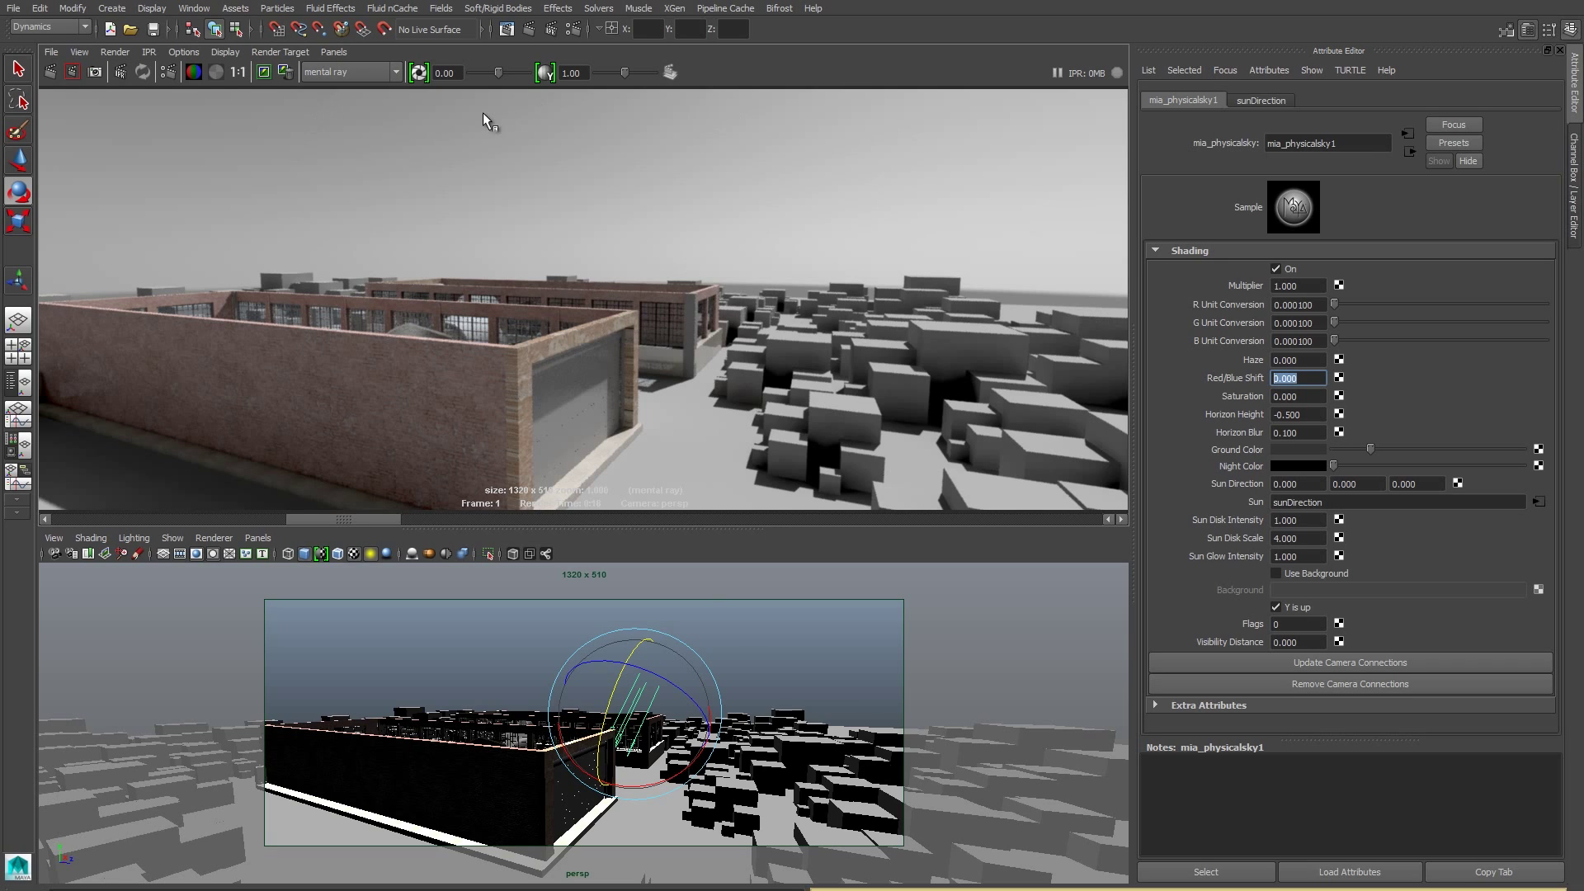
Set the sky's Saturation to 1, rotate the sun light low to face the camera, and re-render the scene
click(1304, 402)
text(1)
key(Return)
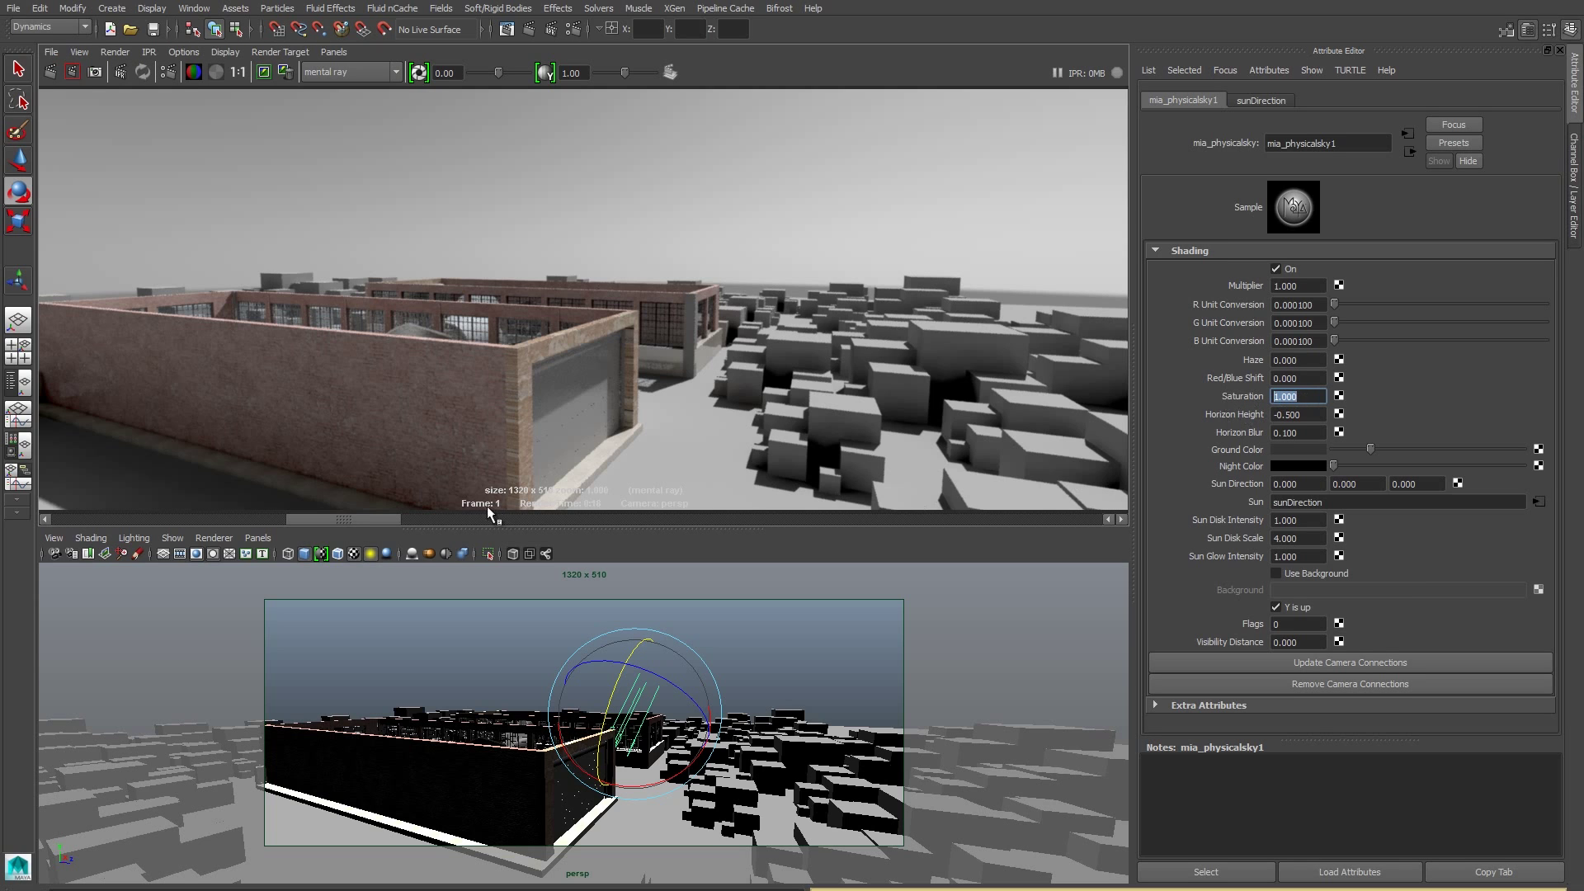
drag(618, 681, 585, 621)
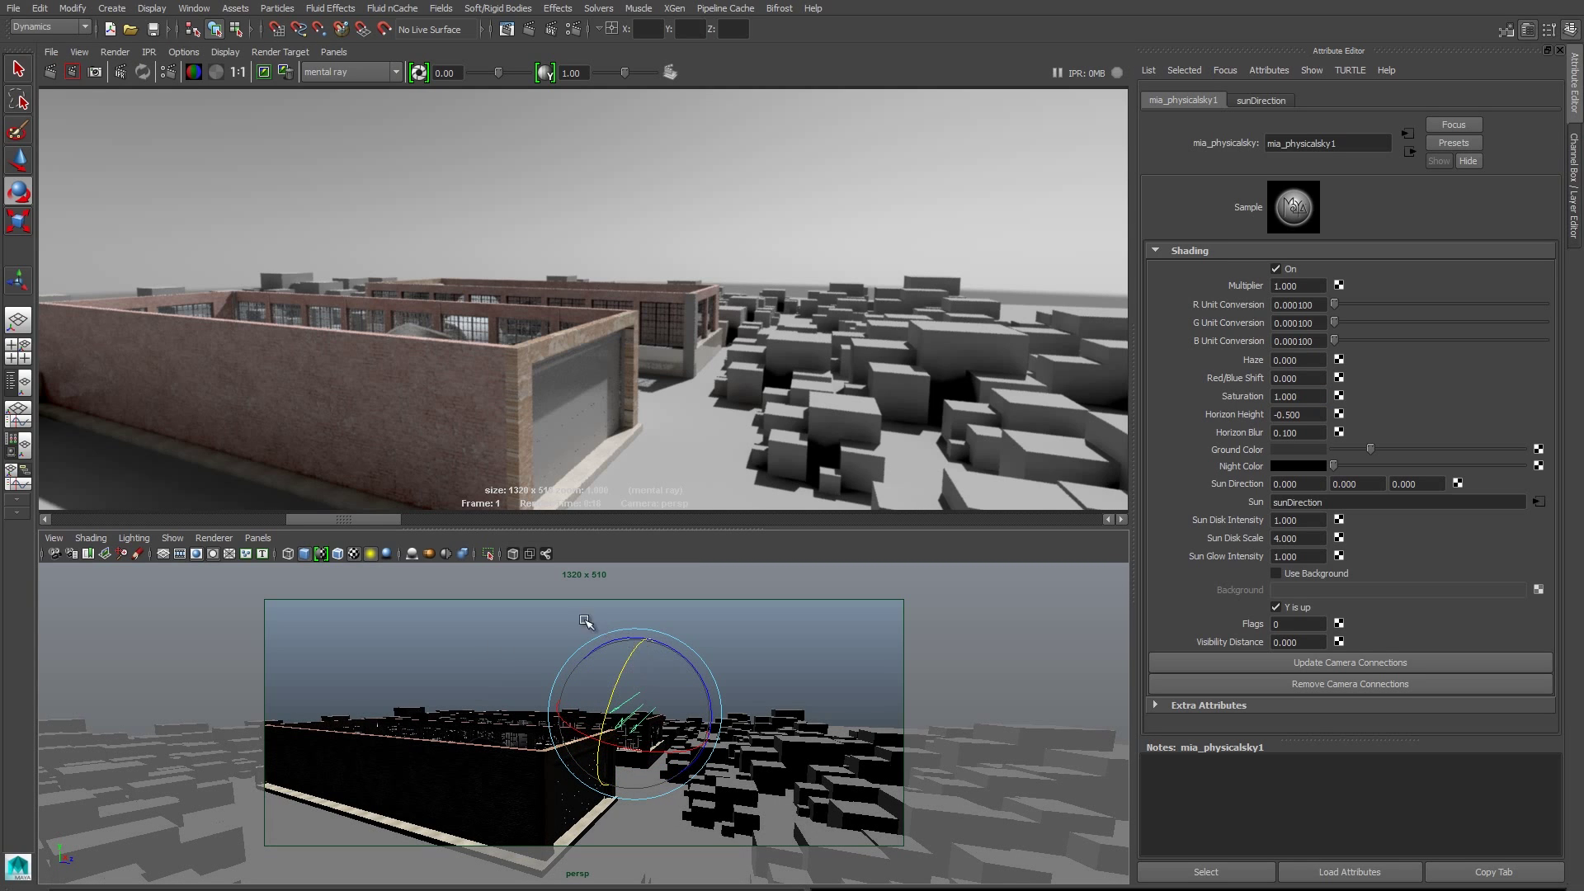
click(50, 72)
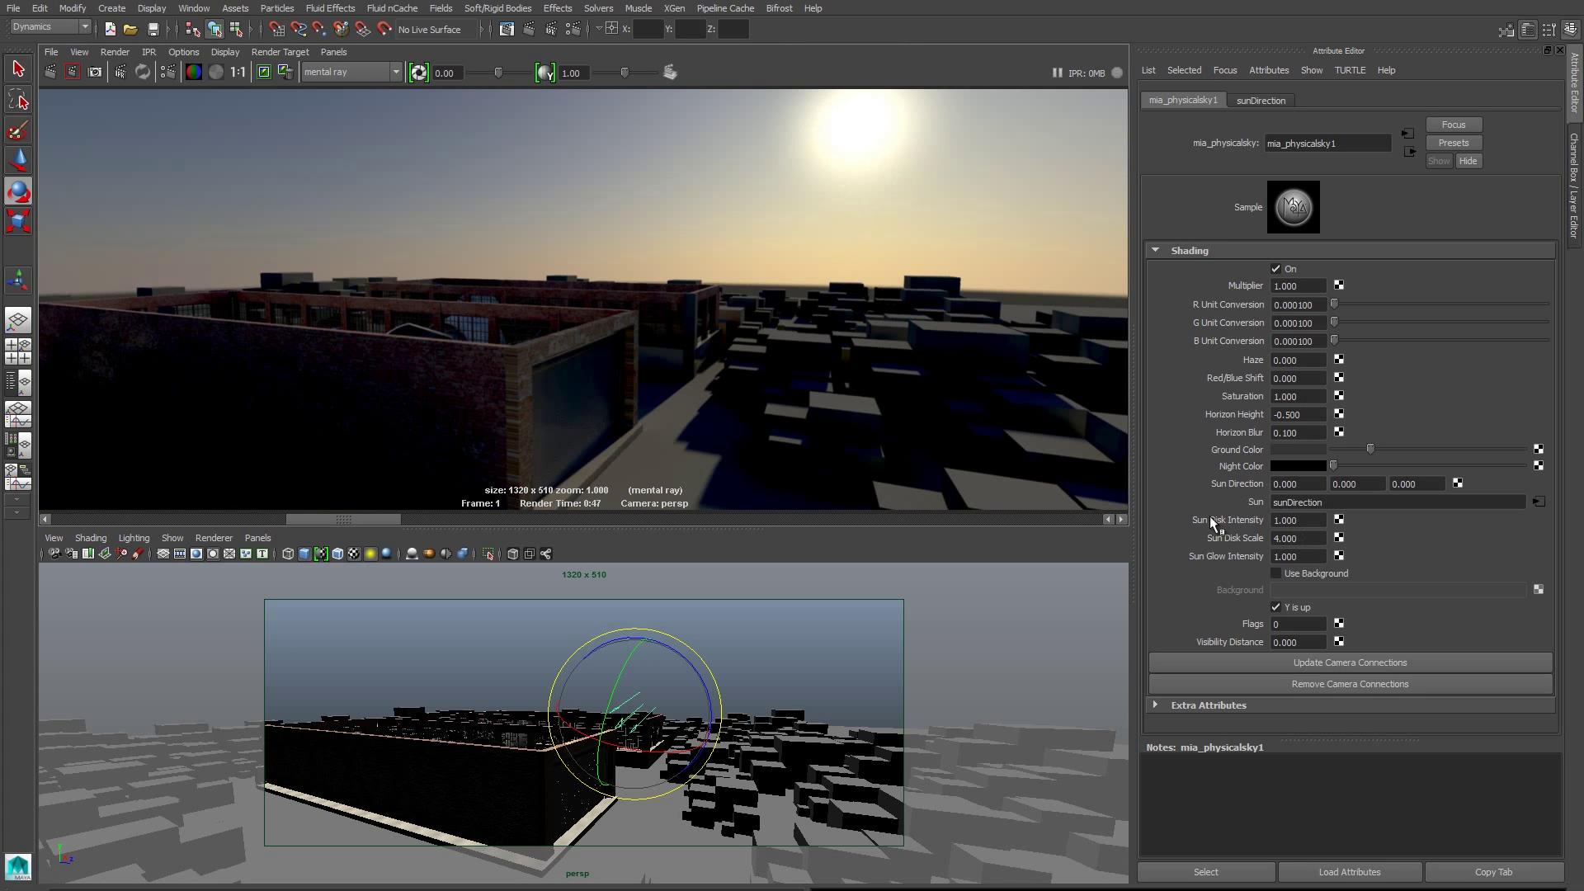
Set Sun Disk Intensity to 2 and Sun Disk Scale to 32, re-render, and compare the stored images
drag(1320, 520, 1269, 528)
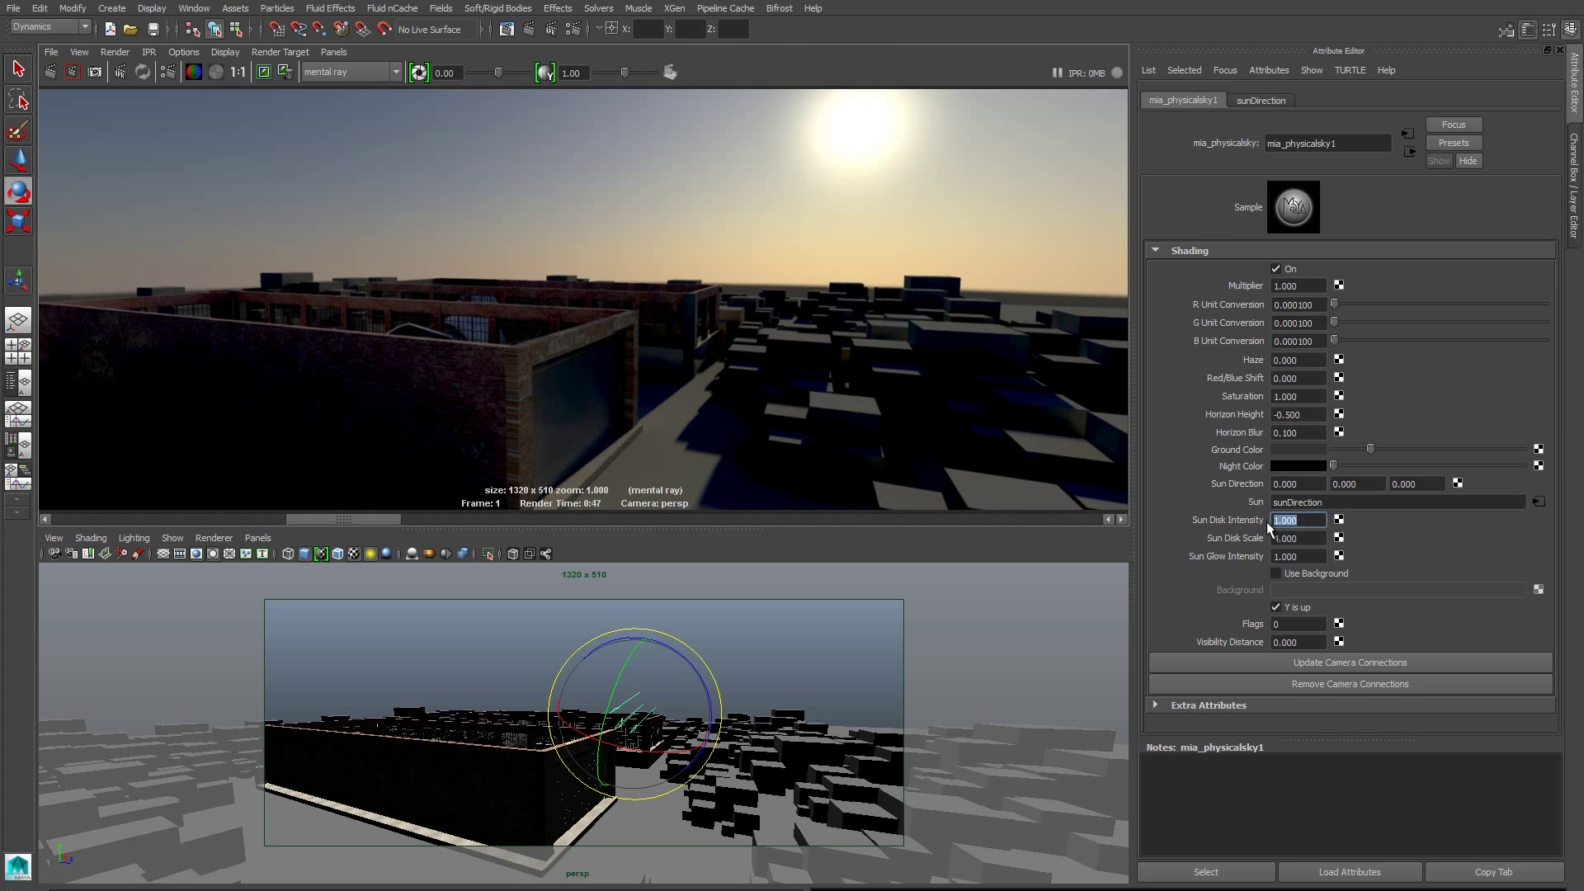
click(1311, 556)
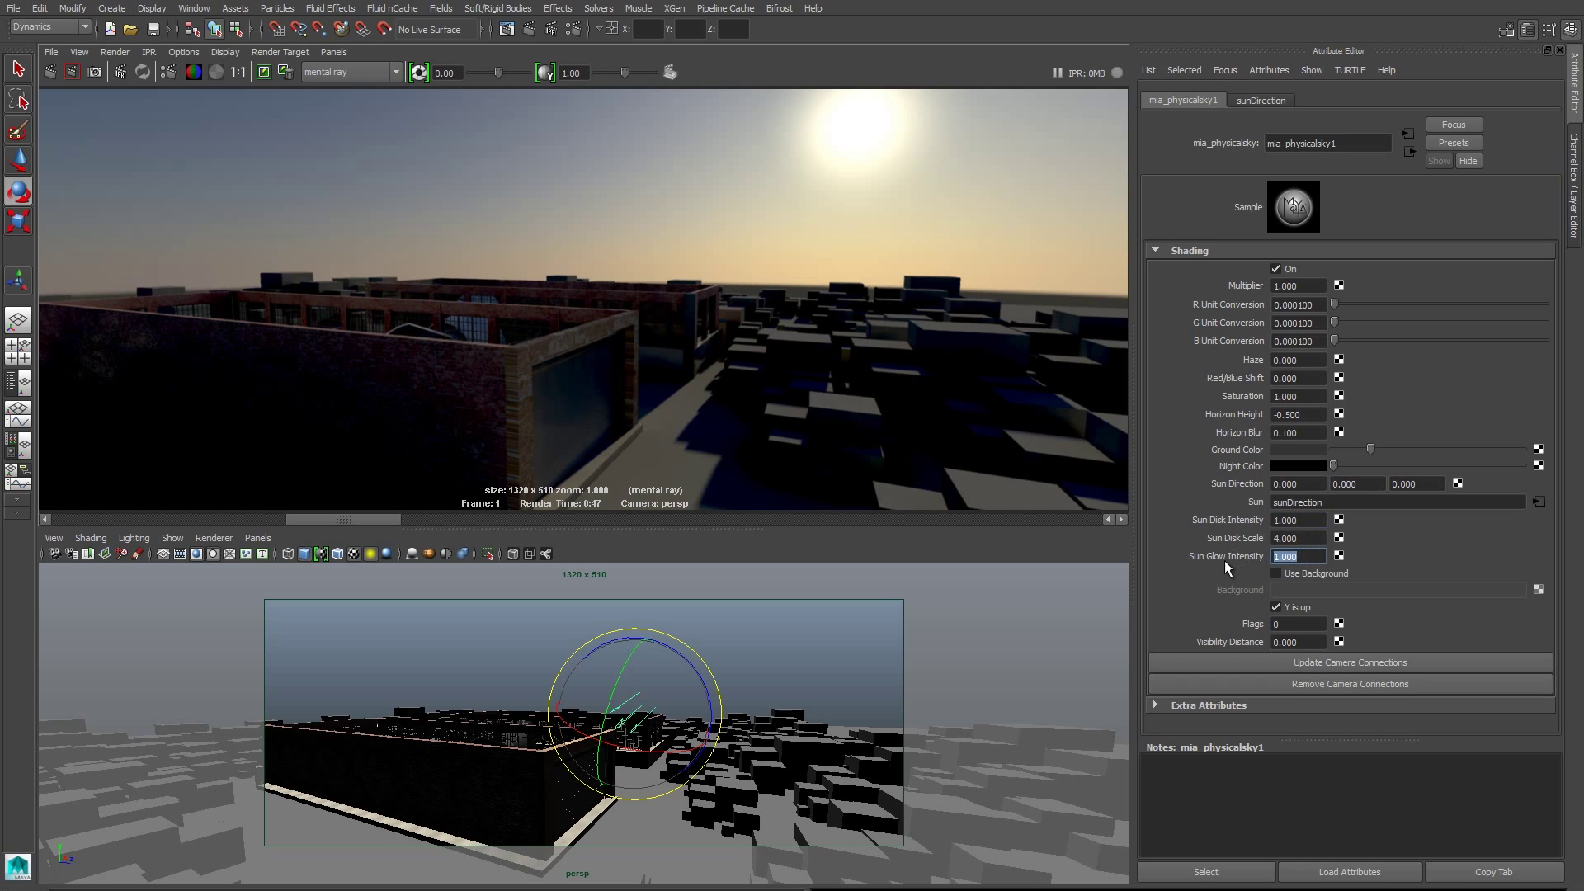
key(shift+Tab)
key(shift+Tab)
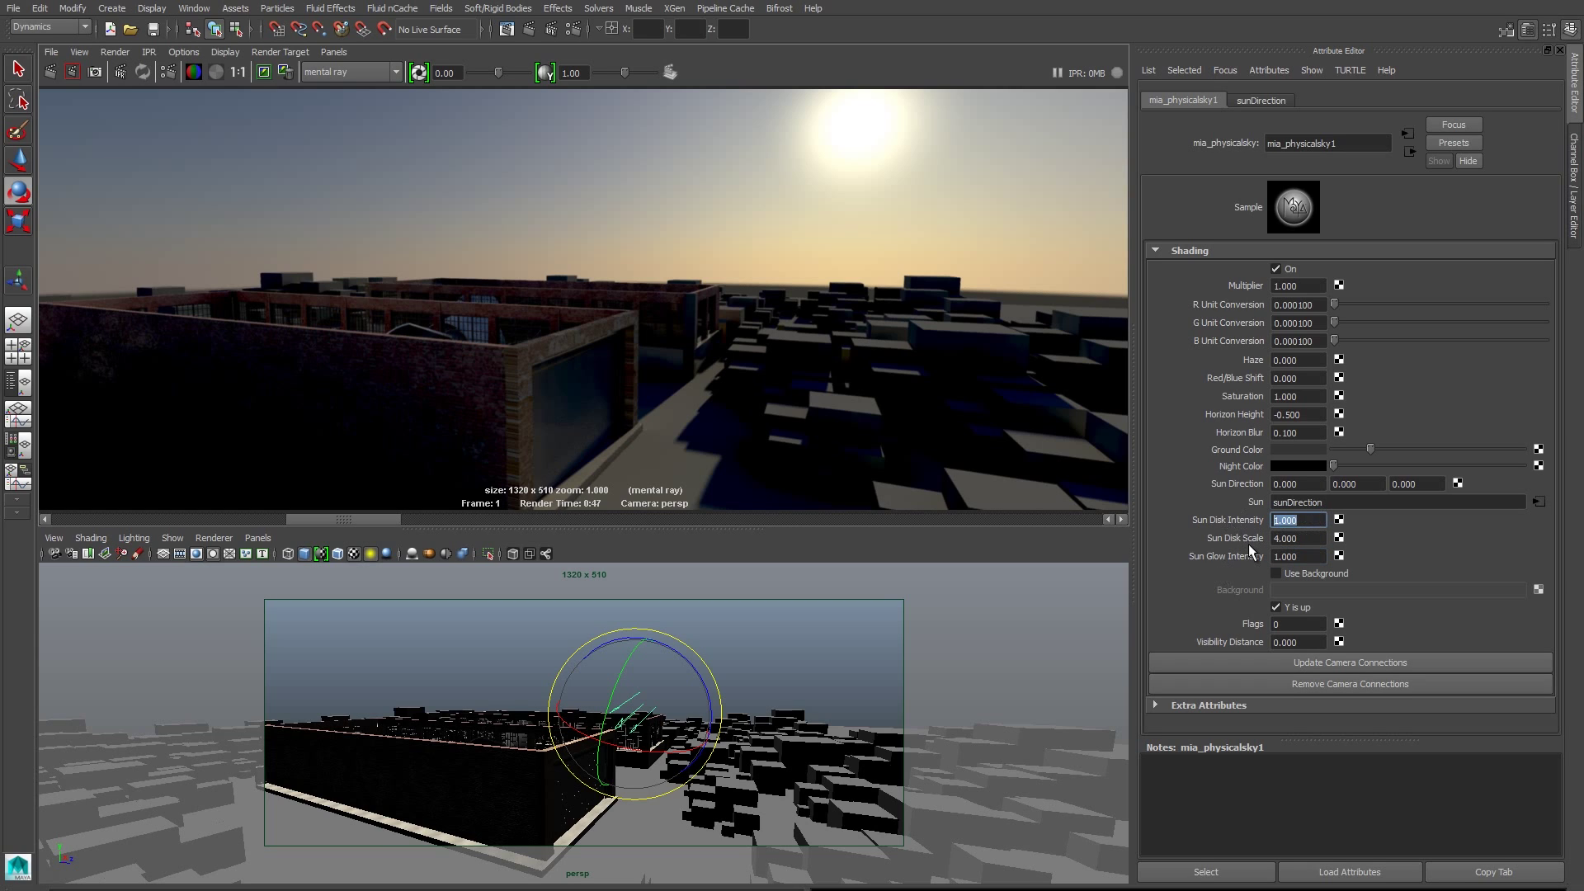
text(2)
key(Return)
key(Tab)
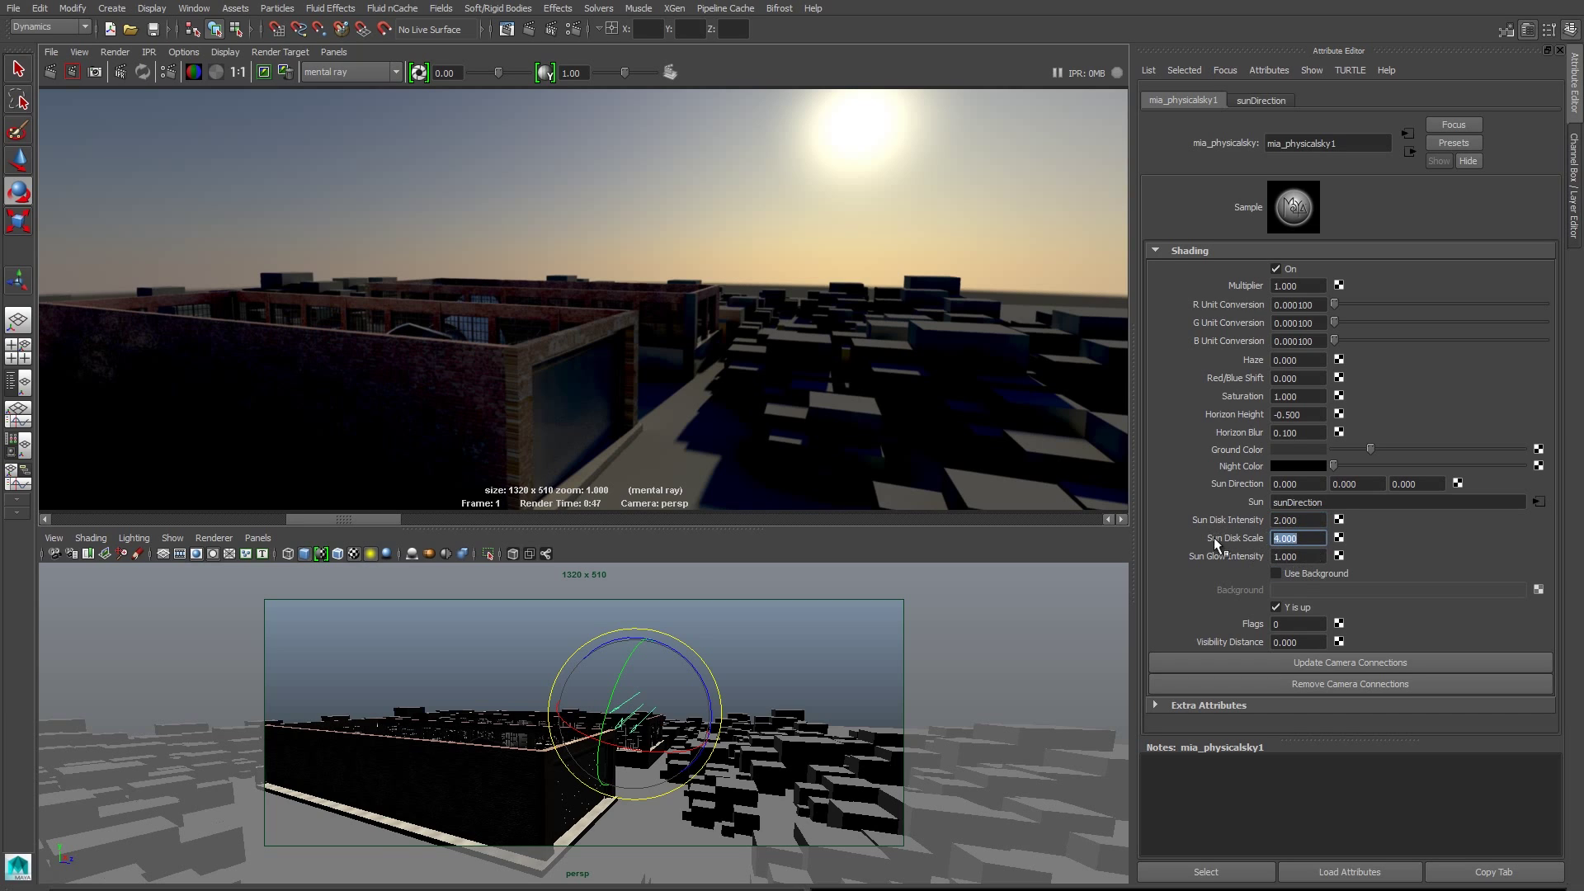
text(32)
key(Return)
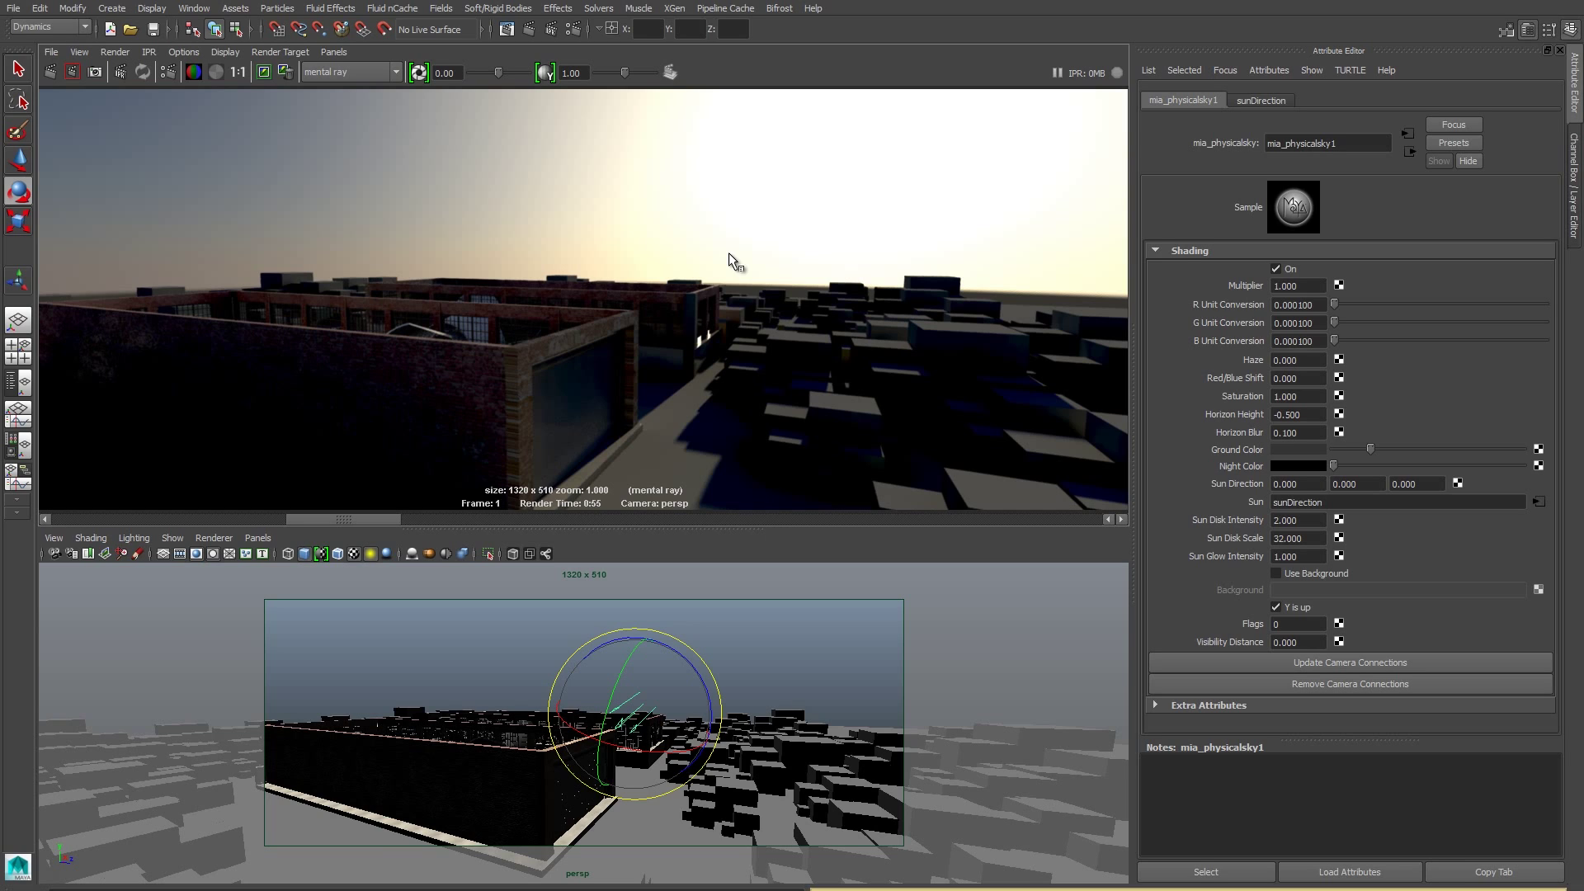
drag(357, 519, 123, 519)
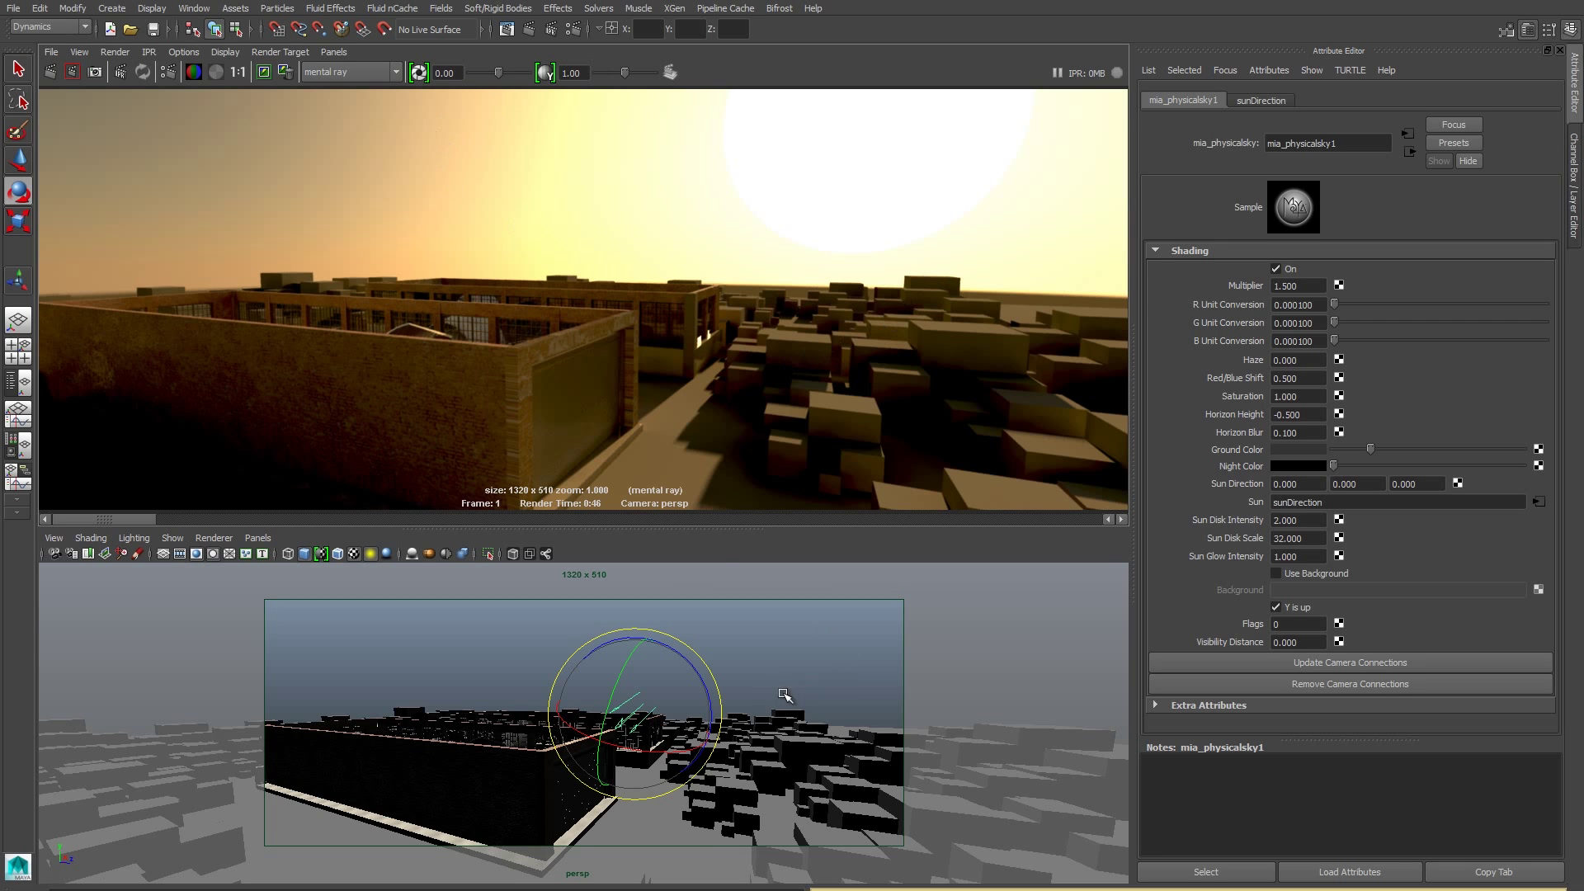
Raise the Unified Sampling Quality value in the mental ray render settings and close them
alt+drag(784, 696, 484, 698)
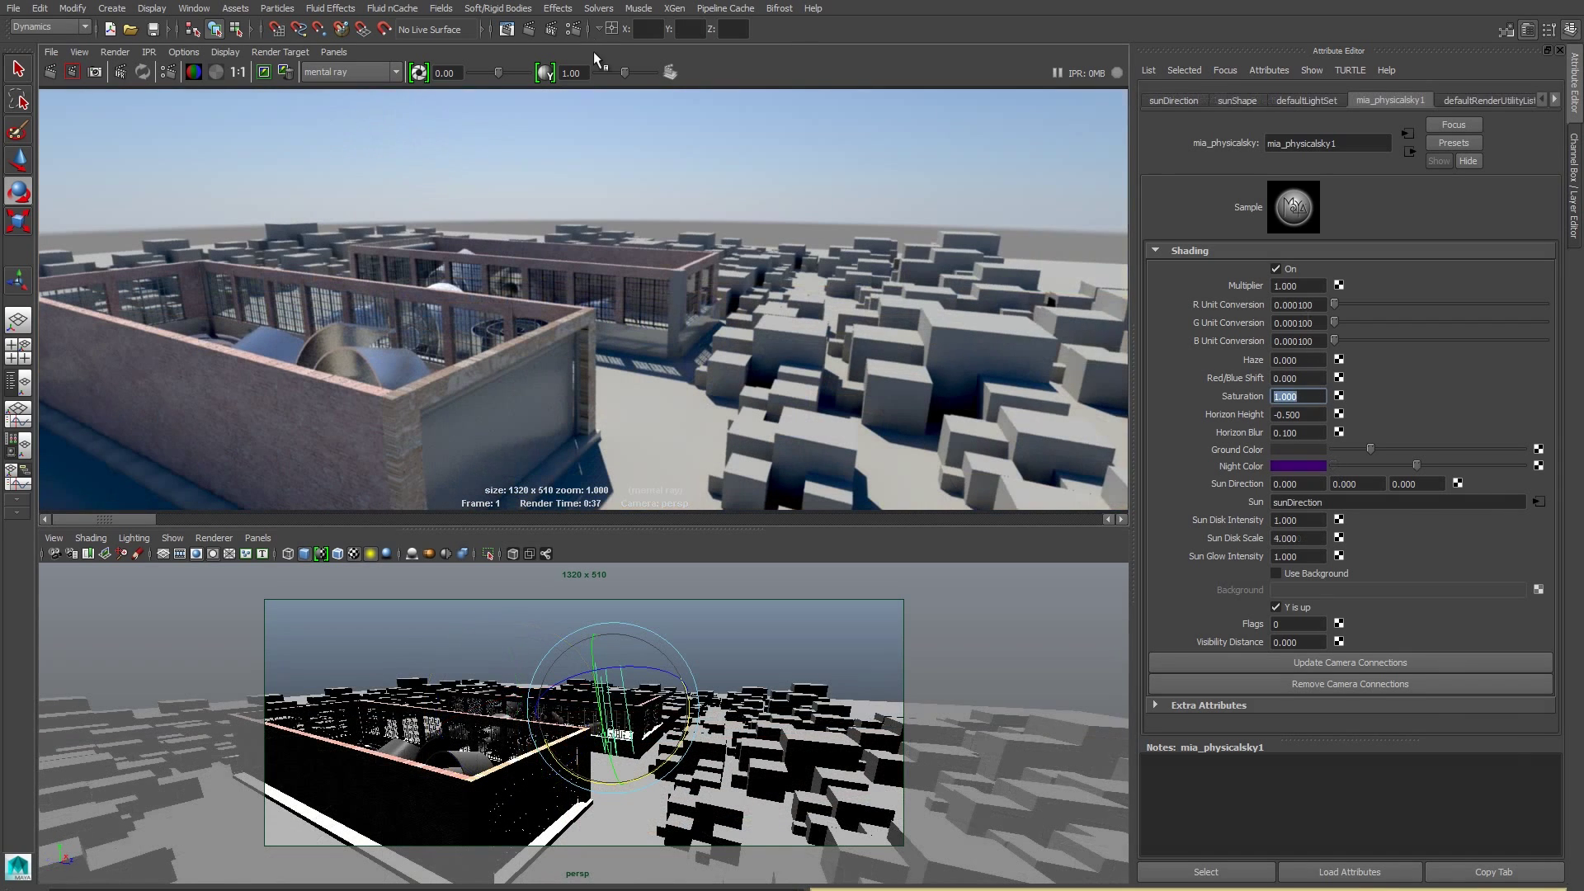
click(571, 31)
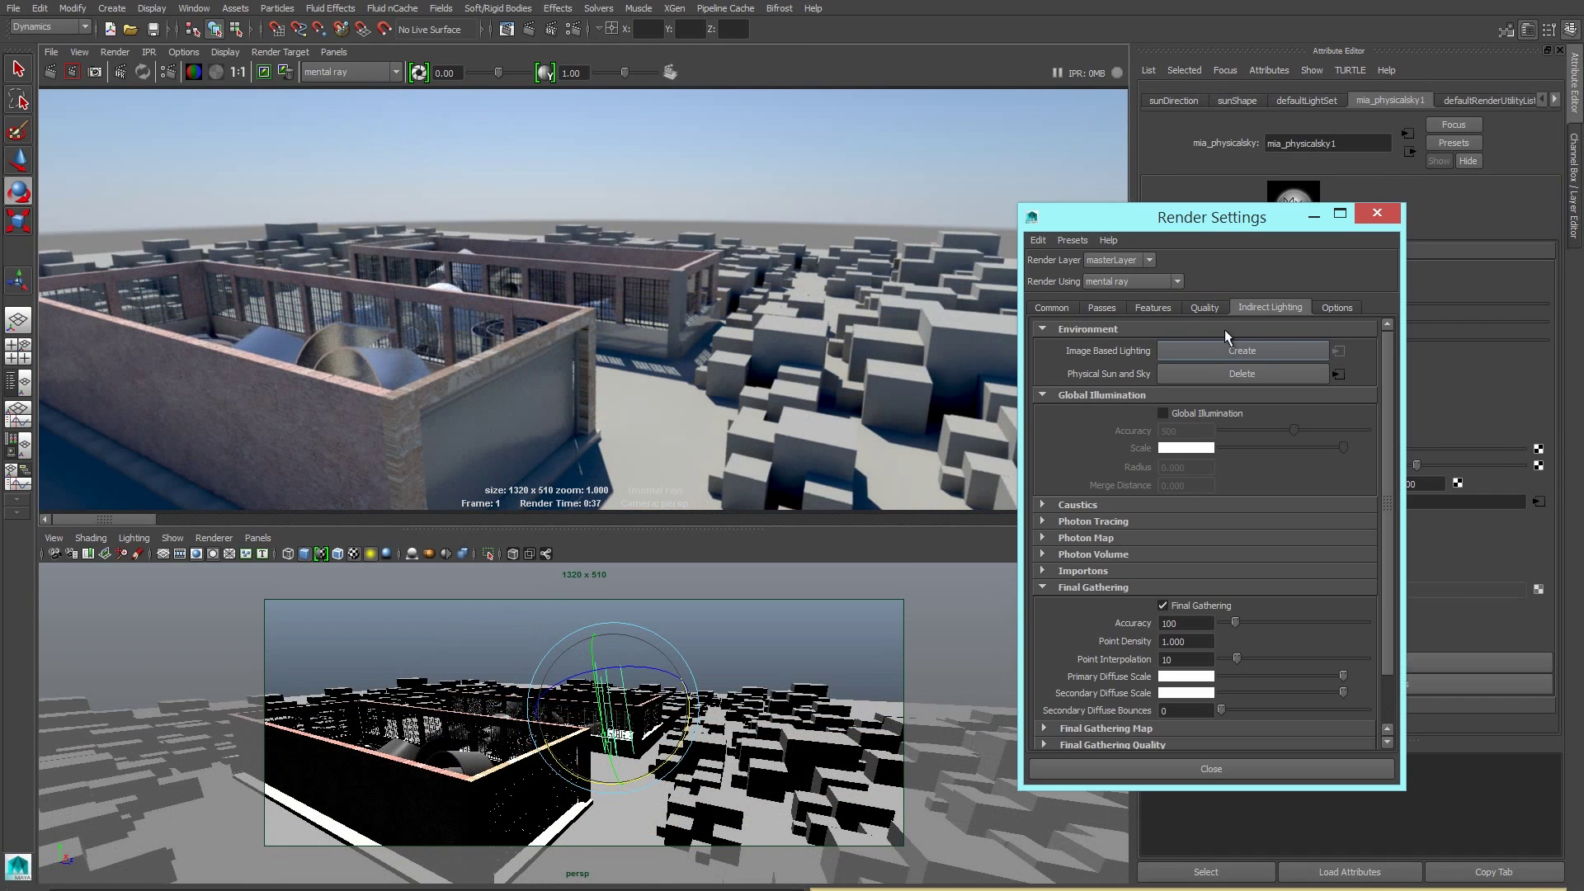
click(1204, 308)
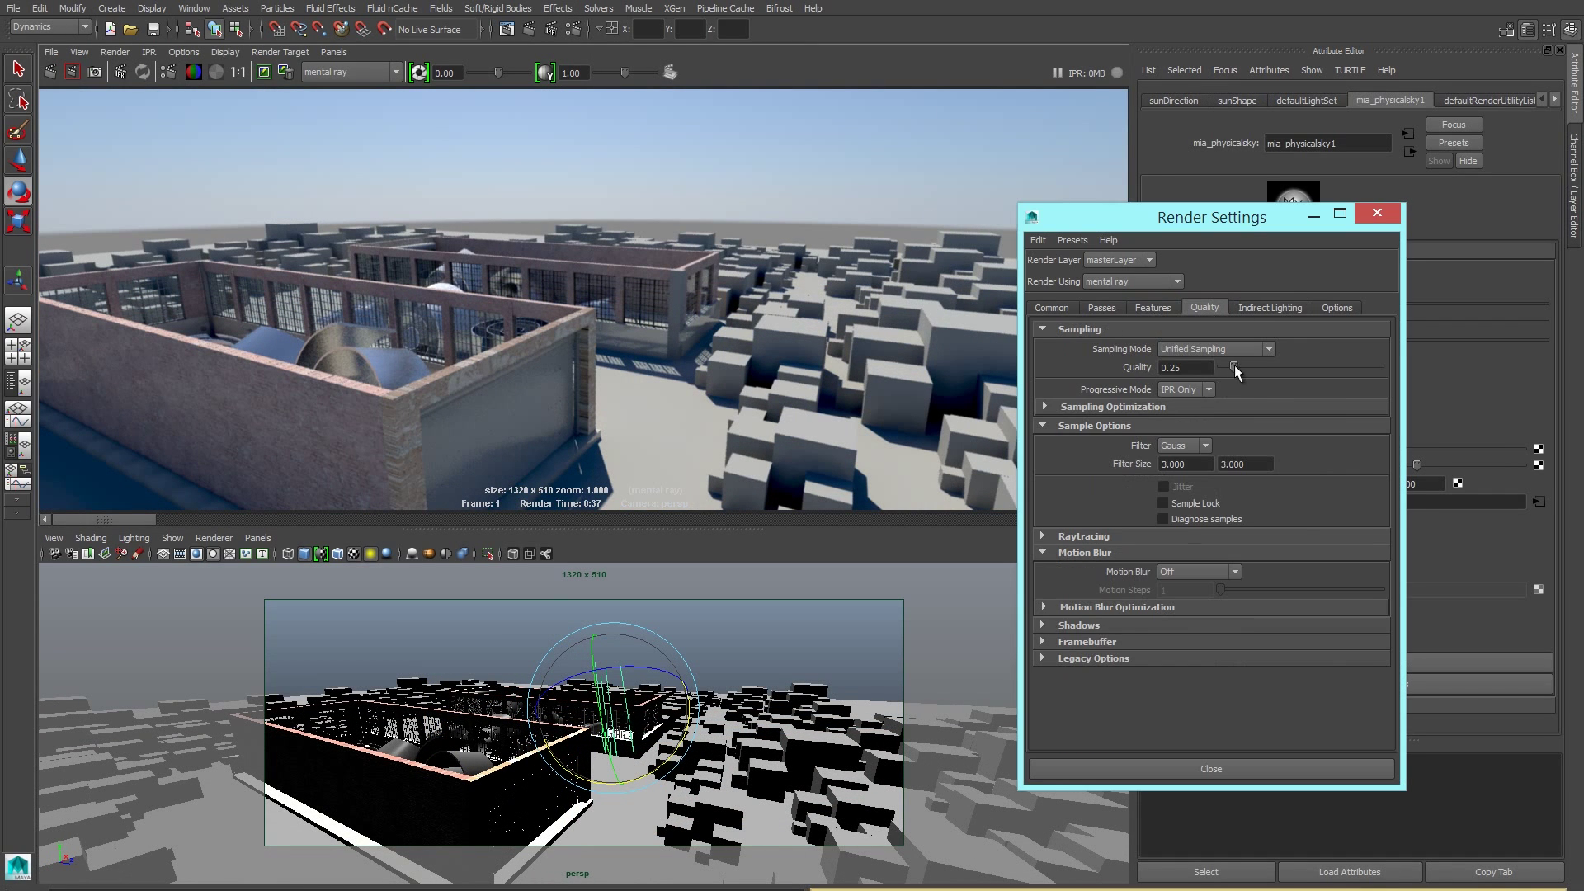
drag(1234, 366, 1361, 368)
click(1172, 368)
click(1211, 768)
Bring up a stored daytime render and enlarge it around the metal cylinders to examine its image quality
drag(116, 518, 195, 523)
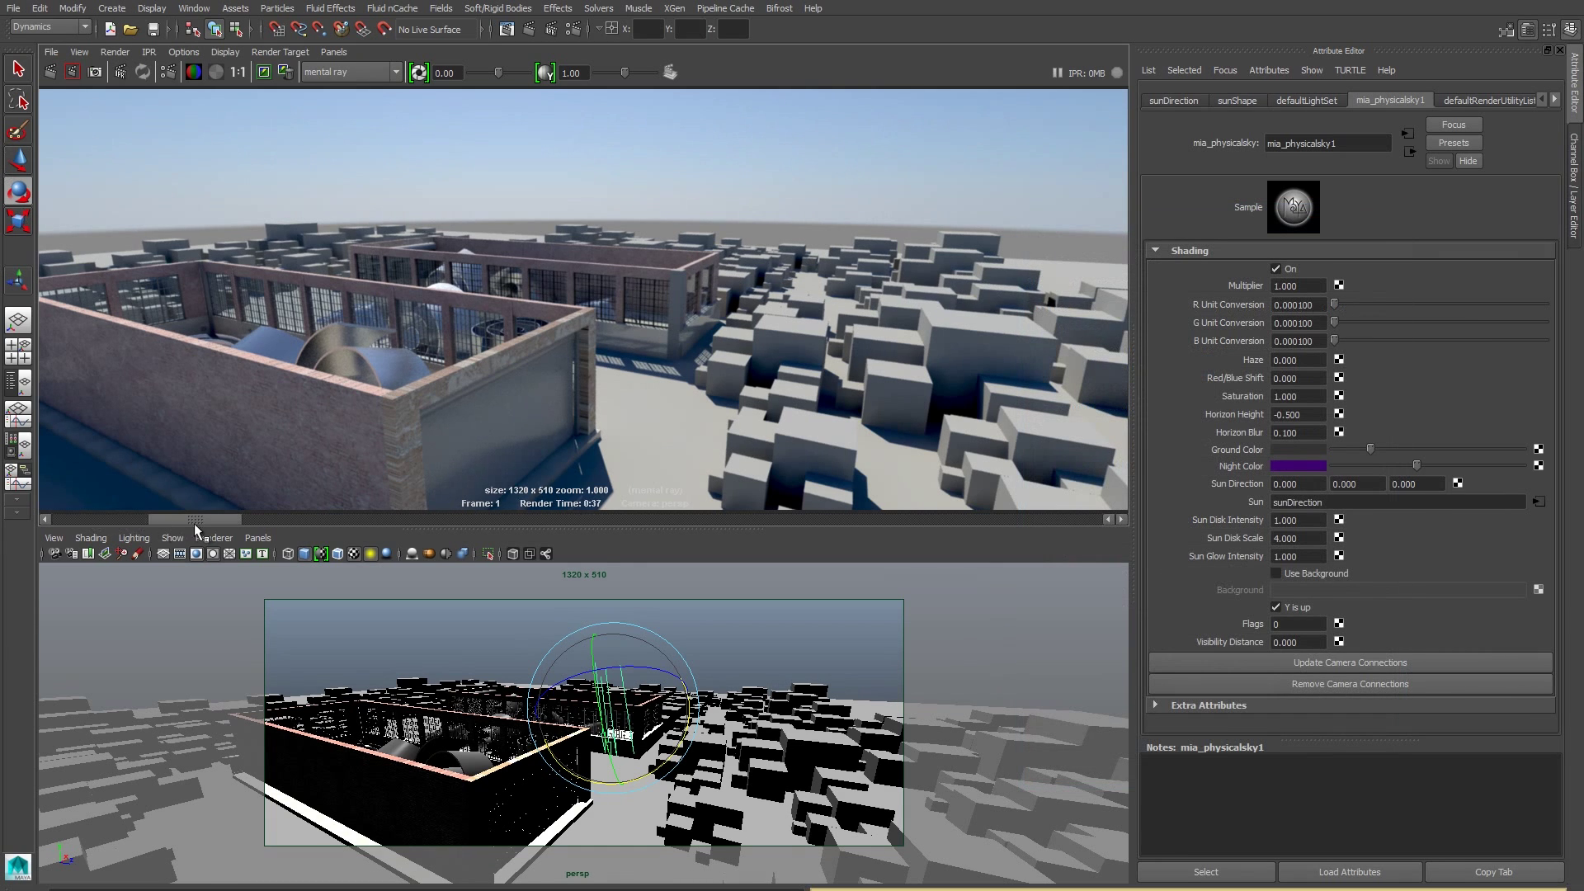
scroll(301, 359, up, 5)
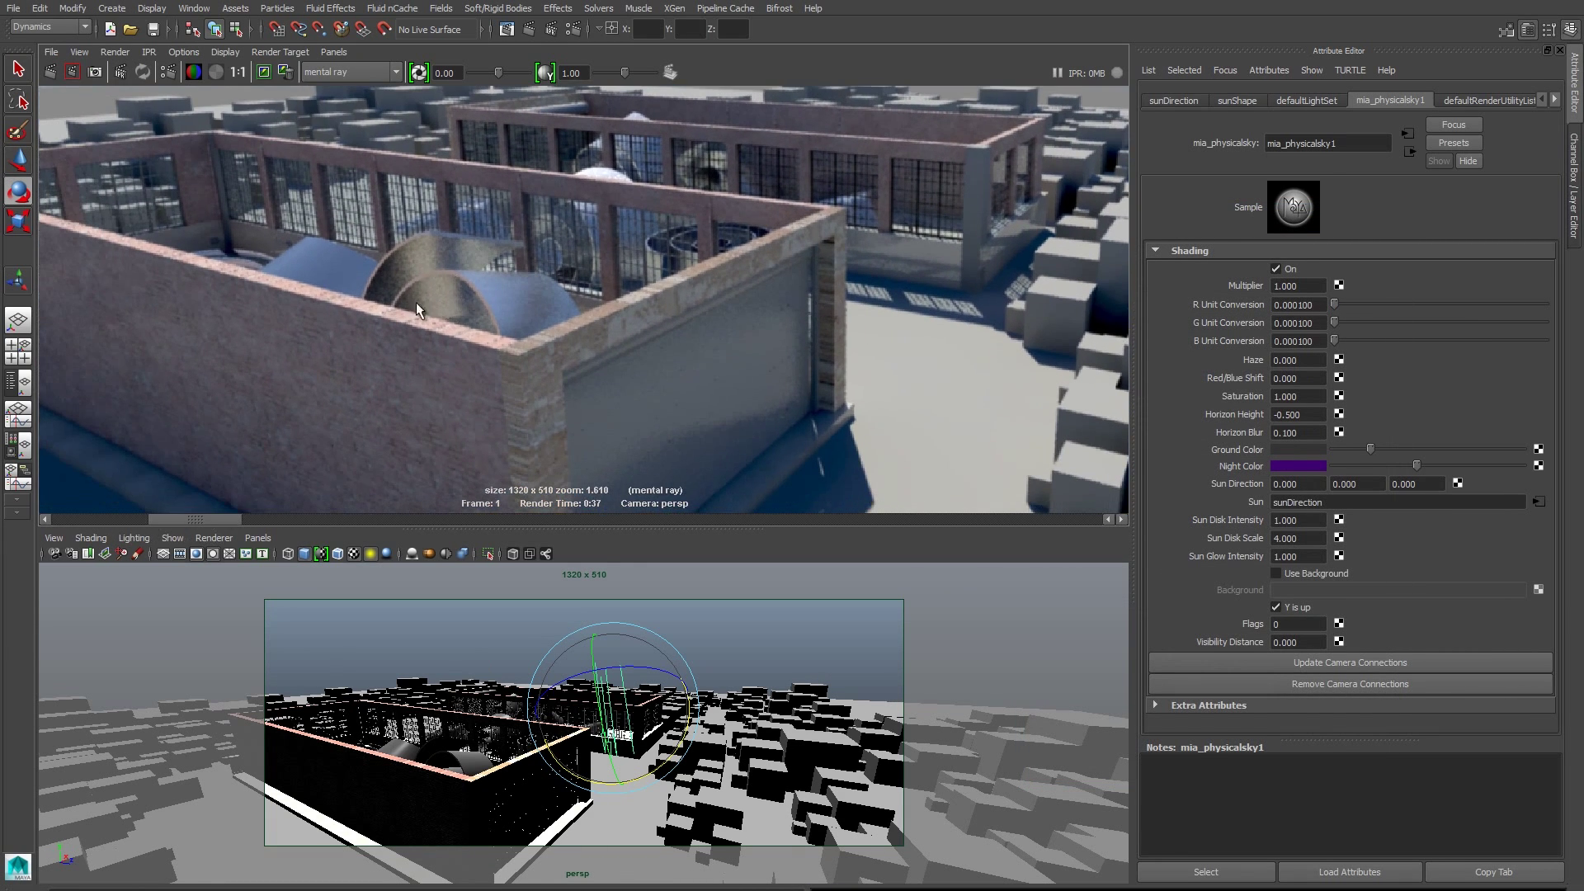